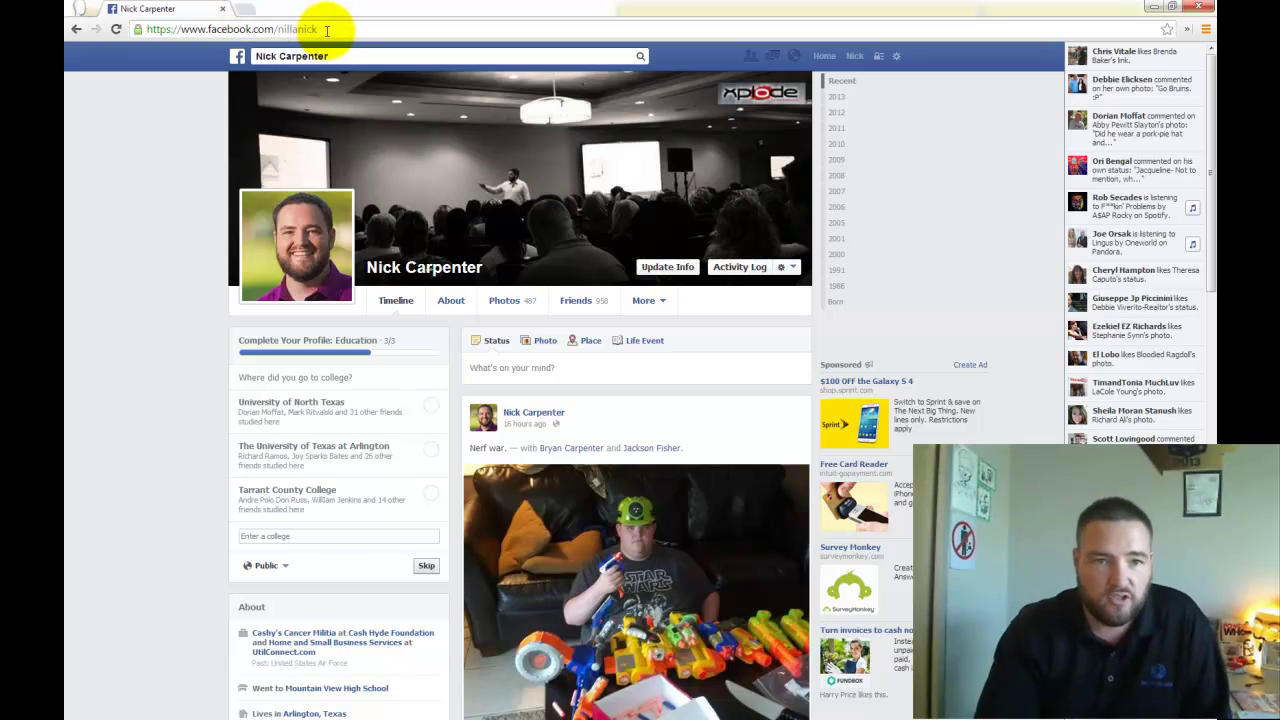
Go to the google.com home page.
{"action": "left_click", "coordinate": [122, 177]}
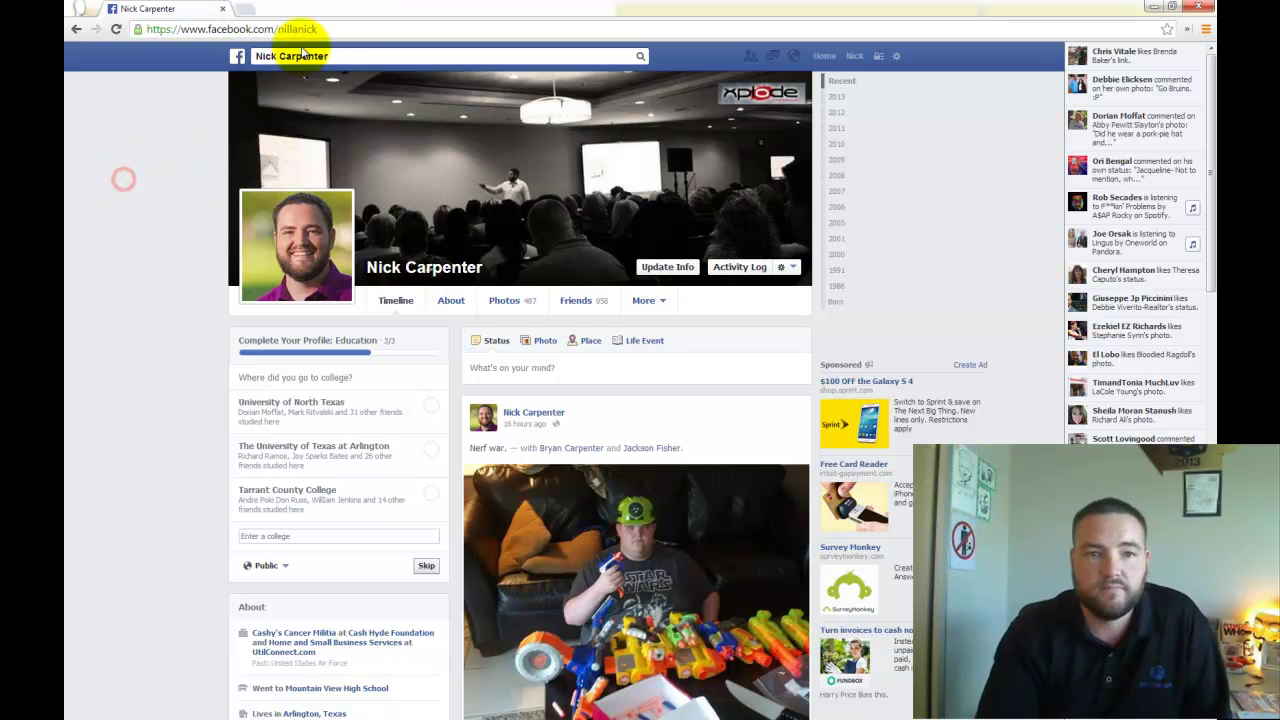
{"action": "left_click", "coordinate": [337, 33]}
{"action": "type", "text": "google.com"}
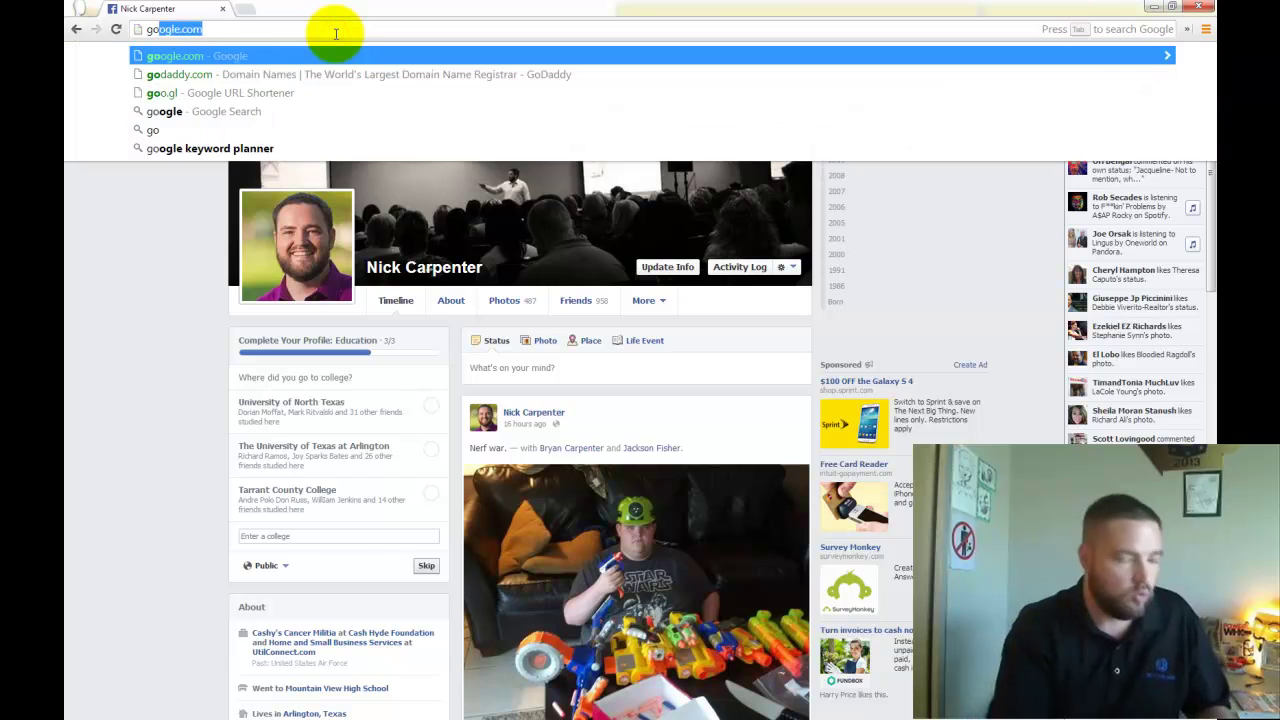
{"action": "key", "text": "Return"}
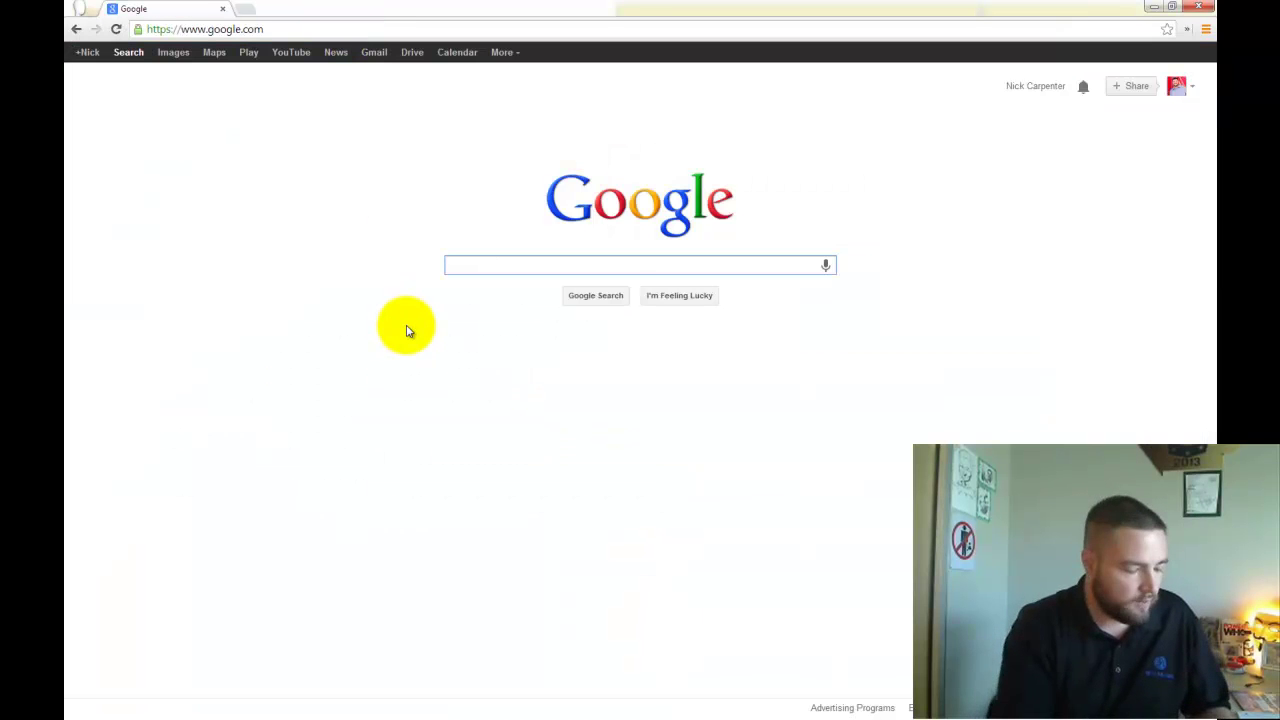
Search Google for "google keyword planner" and open the Google AdWords Keyword Planner result.
{"action": "type", "text": "google keyword"}
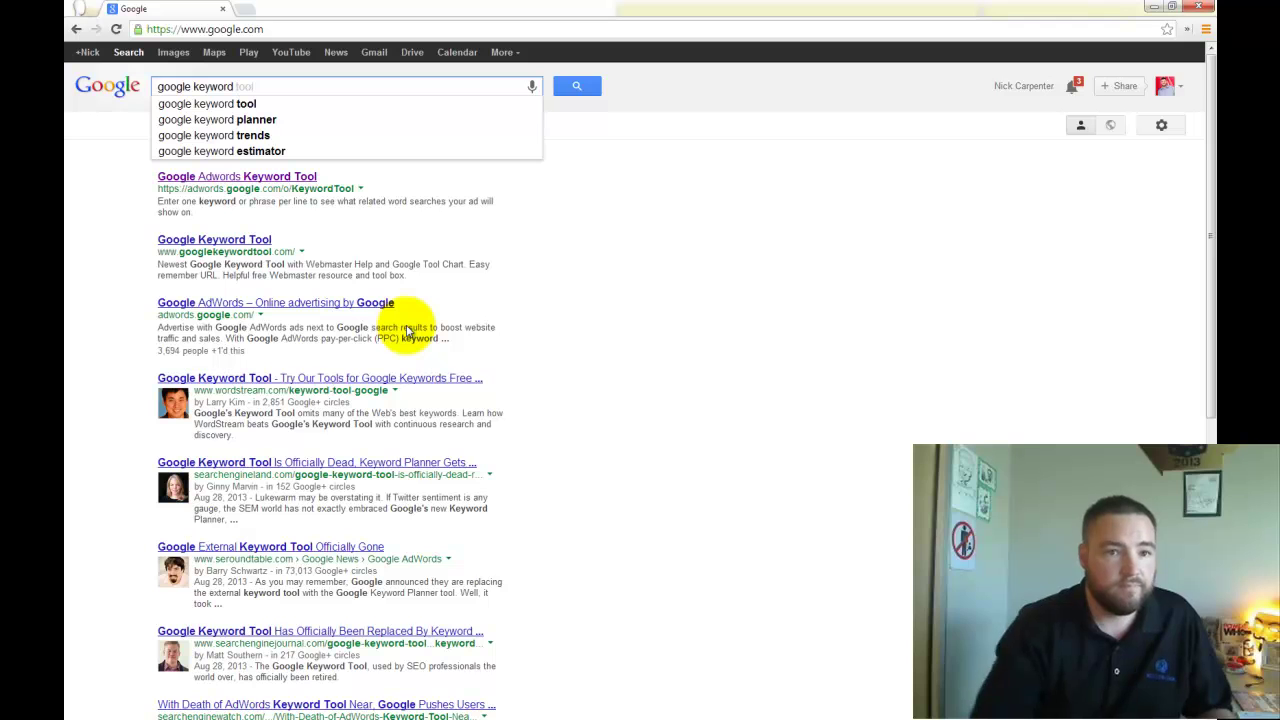
{"action": "left_click", "coordinate": [250, 119]}
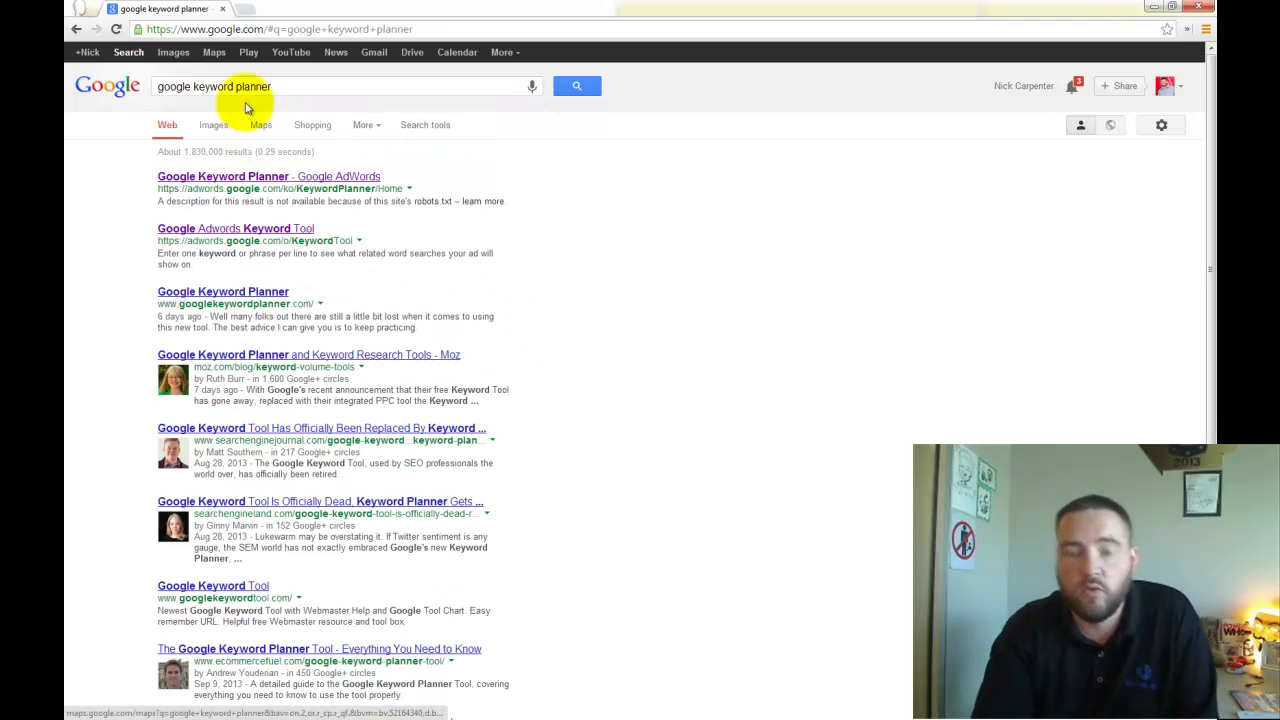
{"action": "left_click", "coordinate": [268, 187]}
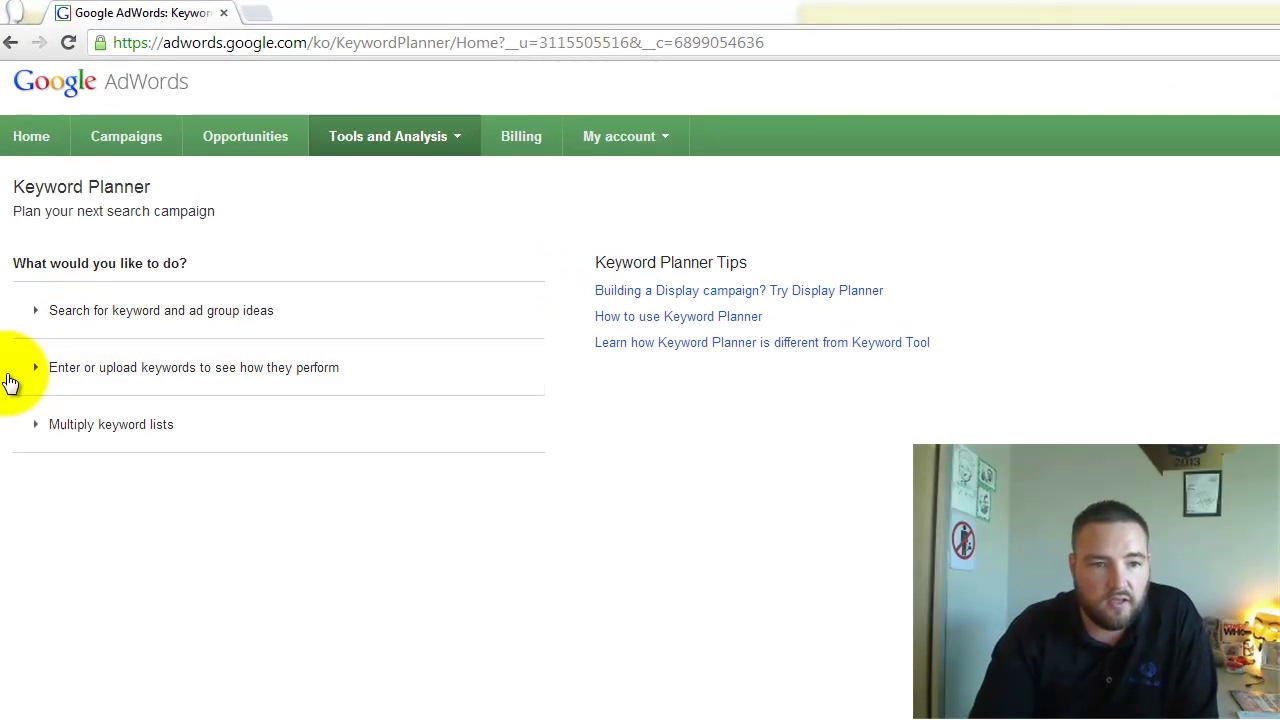
Start a search for keyword and ad group ideas with the product terms "cloisters condos arlington" and "cloisters condos".
{"action": "left_click", "coordinate": [245, 318]}
{"action": "left_click", "coordinate": [100, 397]}
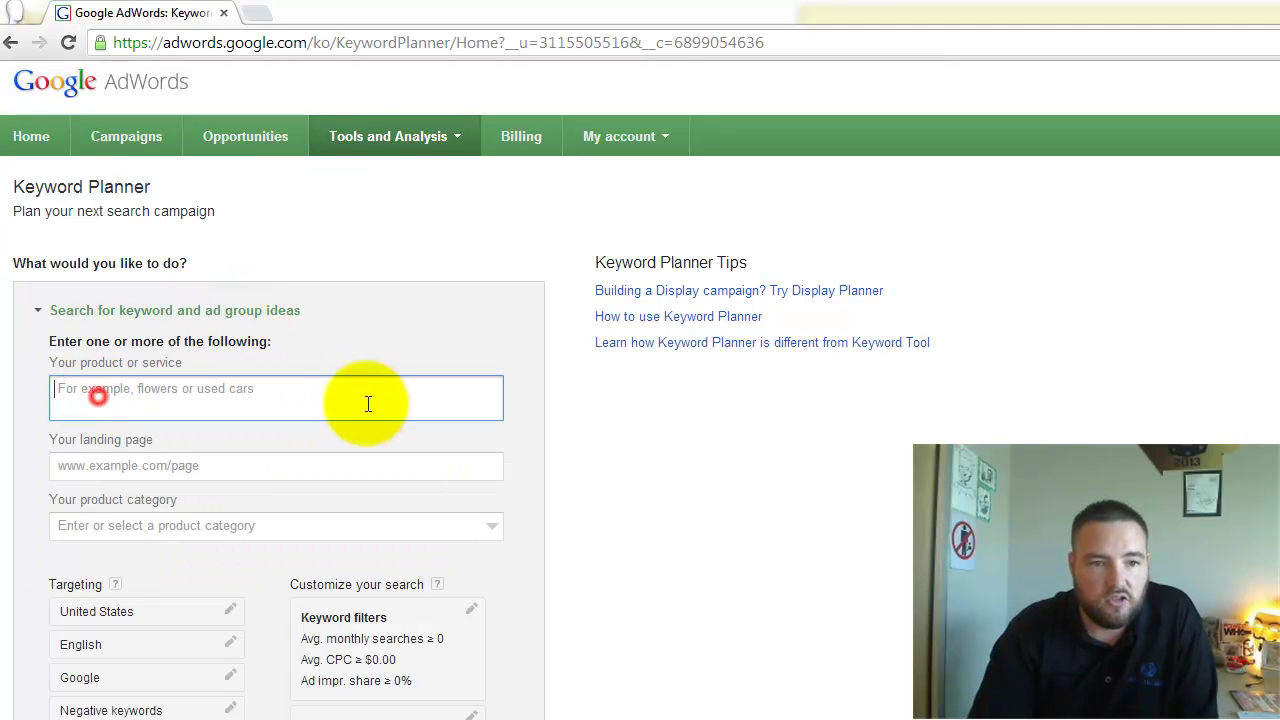
{"action": "left_click", "coordinate": [287, 390]}
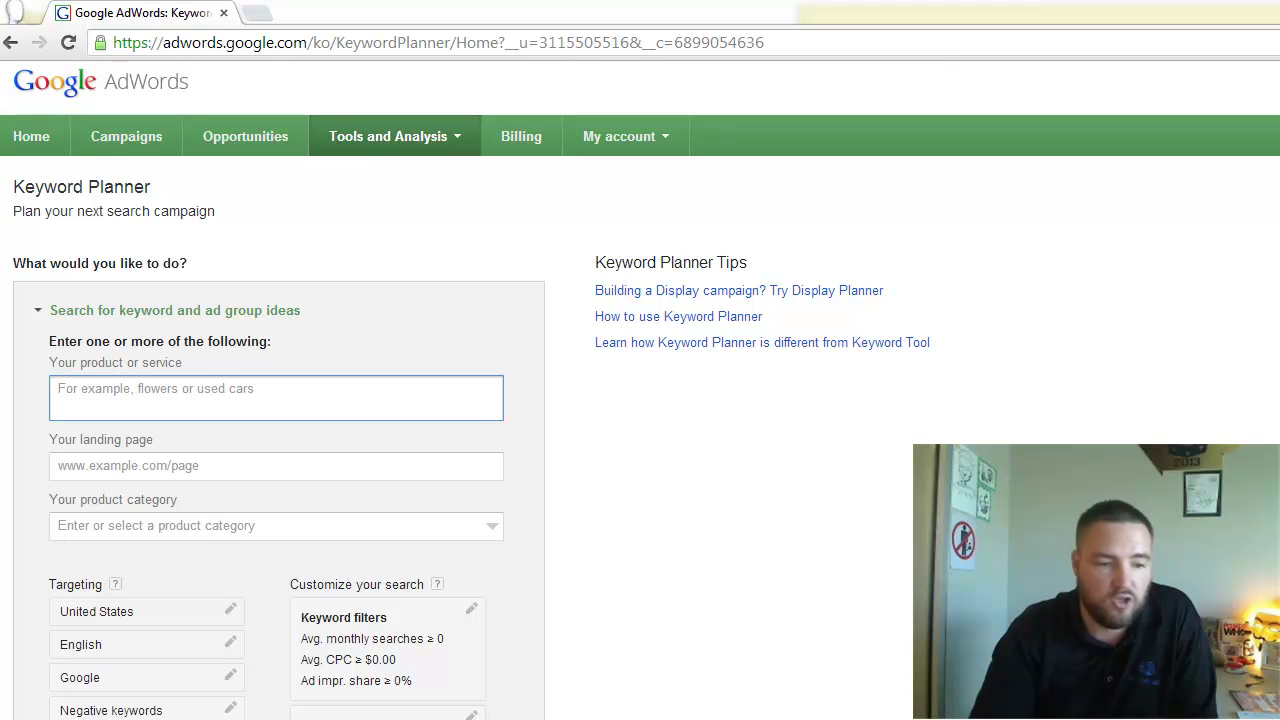
{"action": "left_click", "coordinate": [303, 405]}
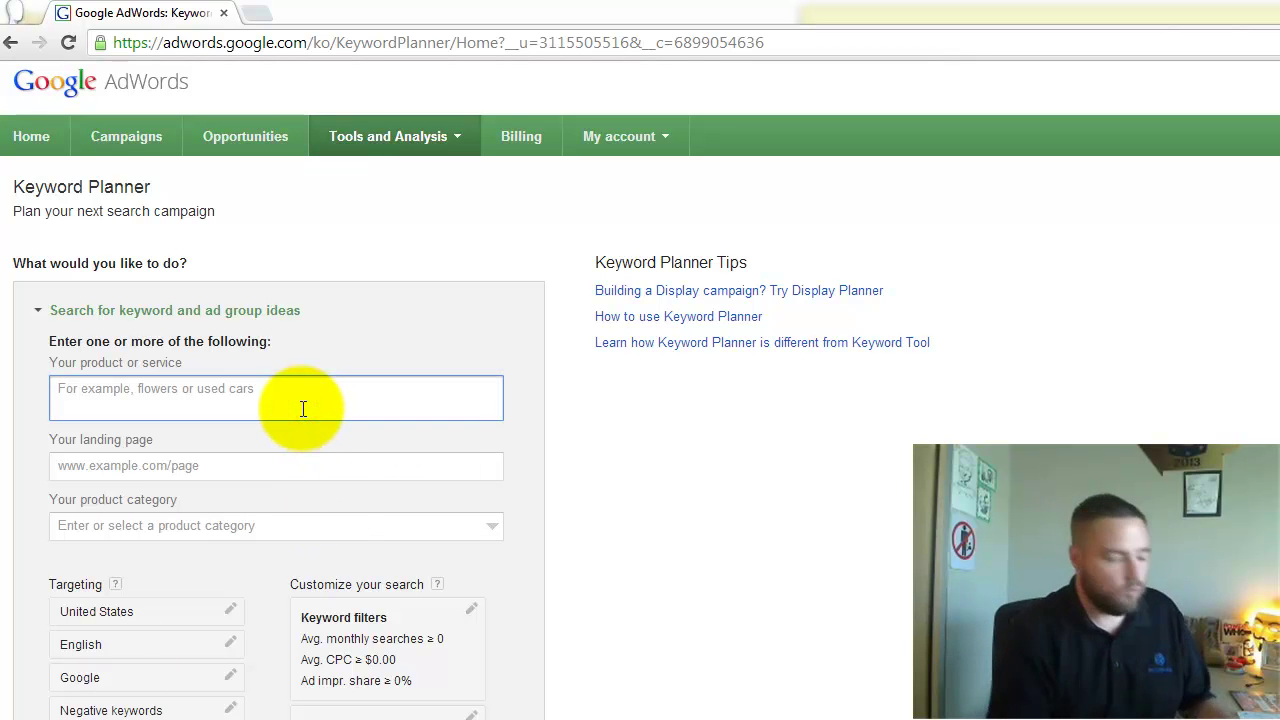
{"action": "type", "text": "cloisters condos"}
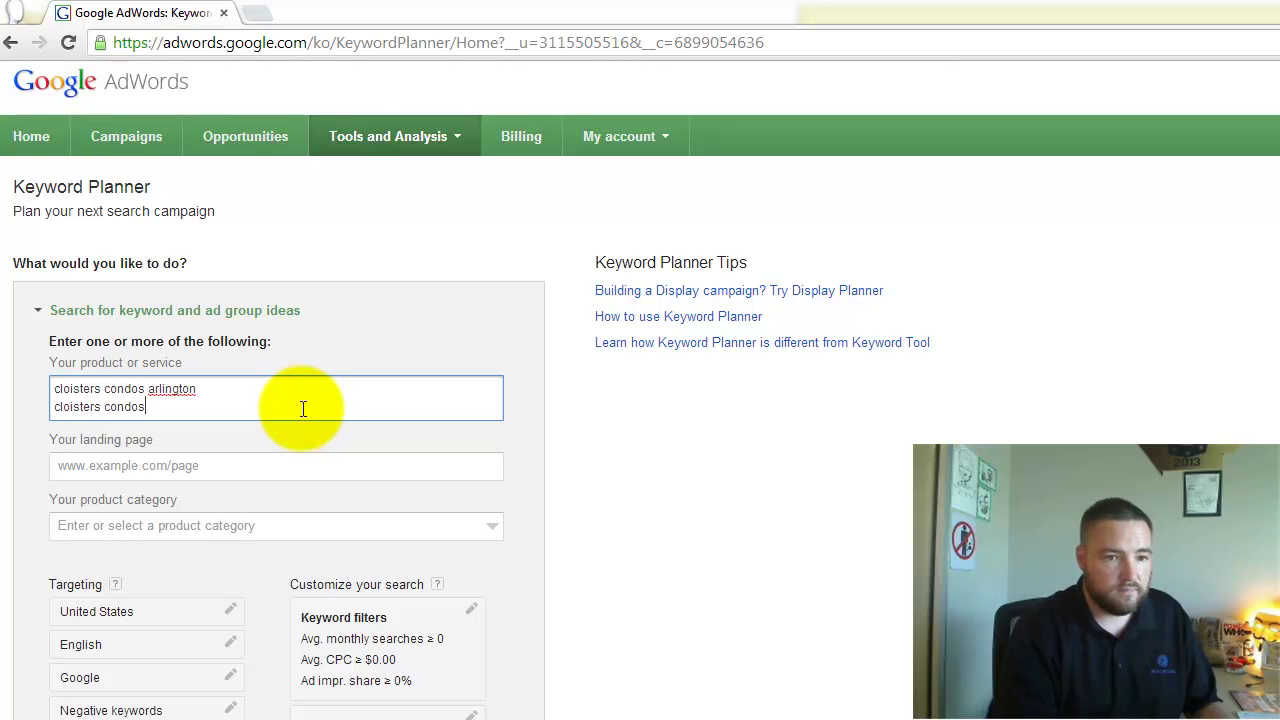
Add "condos in arlington tx" as a third product term and get the ideas.
{"action": "key", "text": "Return"}
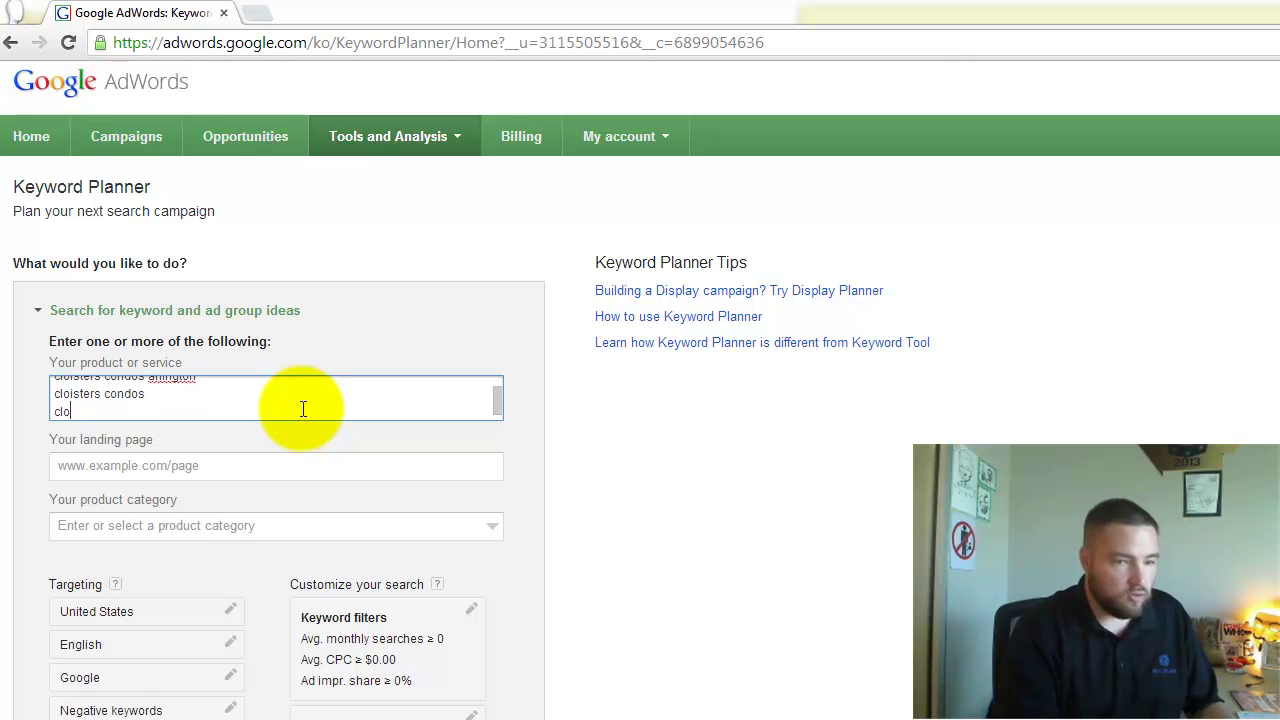
{"action": "key", "text": "BackSpace"}
{"action": "key", "text": "BackSpace"}
{"action": "key", "text": "BackSpace"}
{"action": "key", "text": "BackSpace"}
{"action": "type", "text": "ondo"}
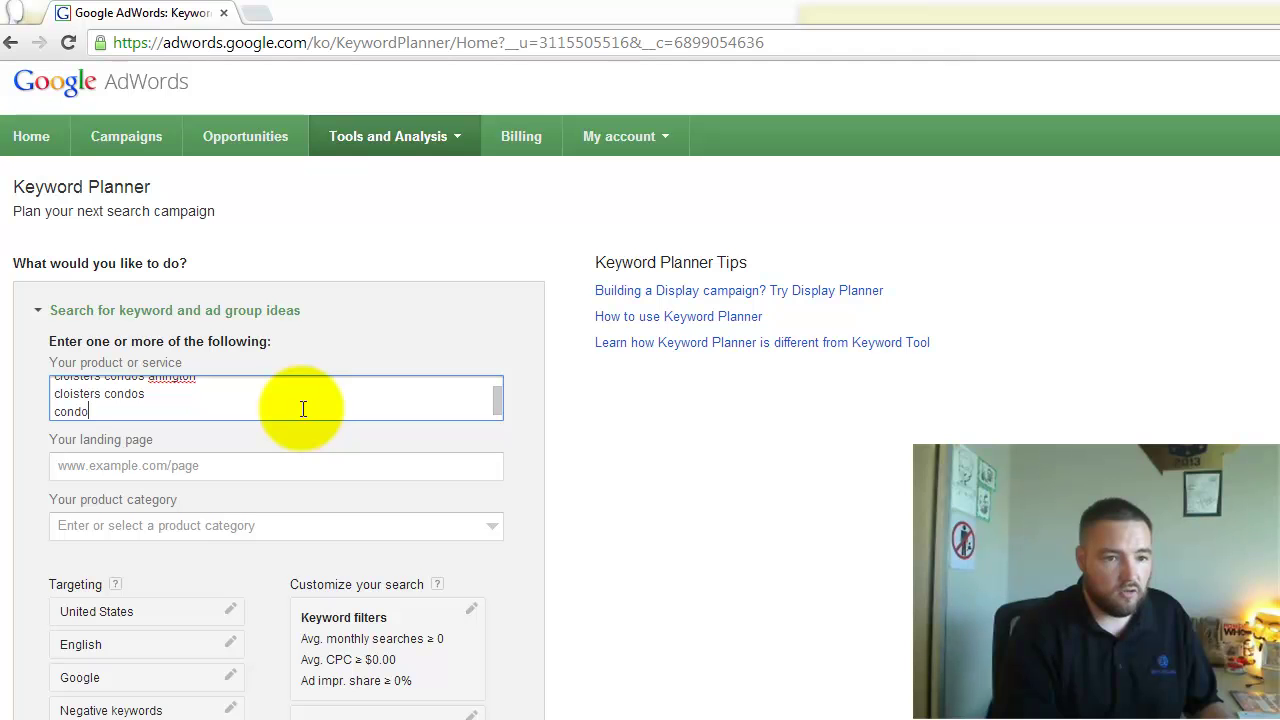
{"action": "type", "text": "s in arlington tx"}
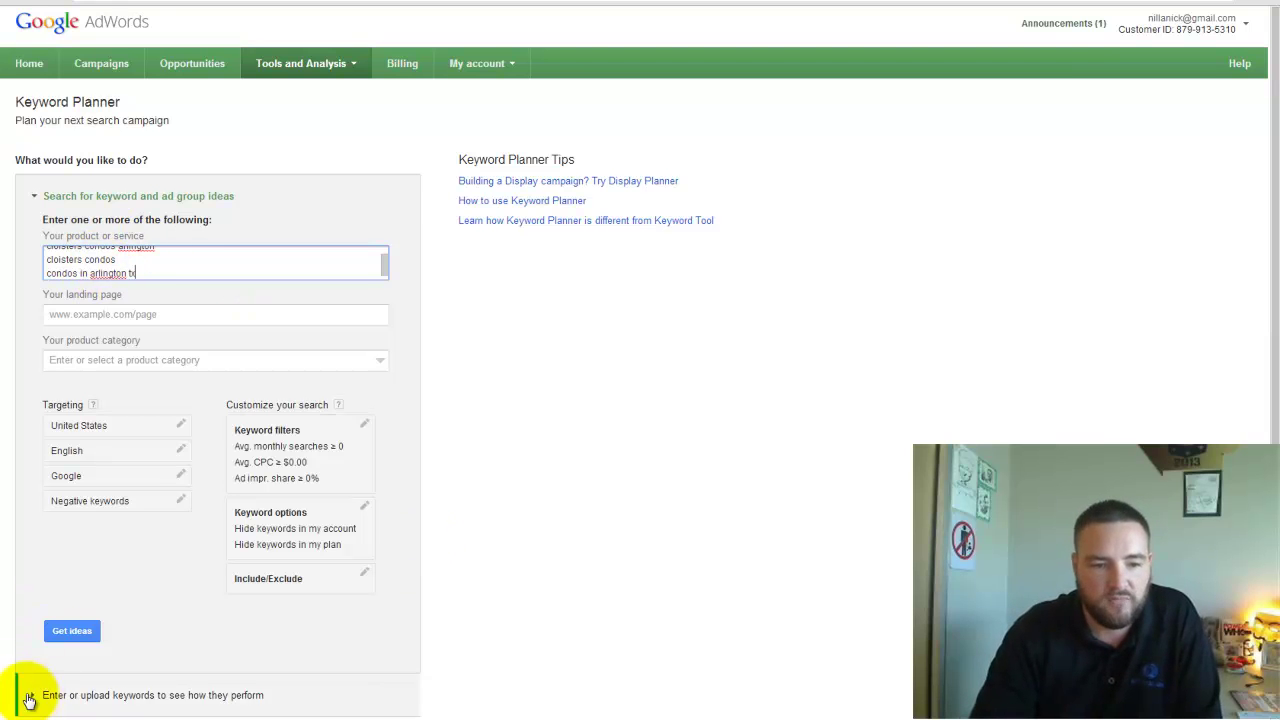
{"action": "left_click", "coordinate": [70, 630]}
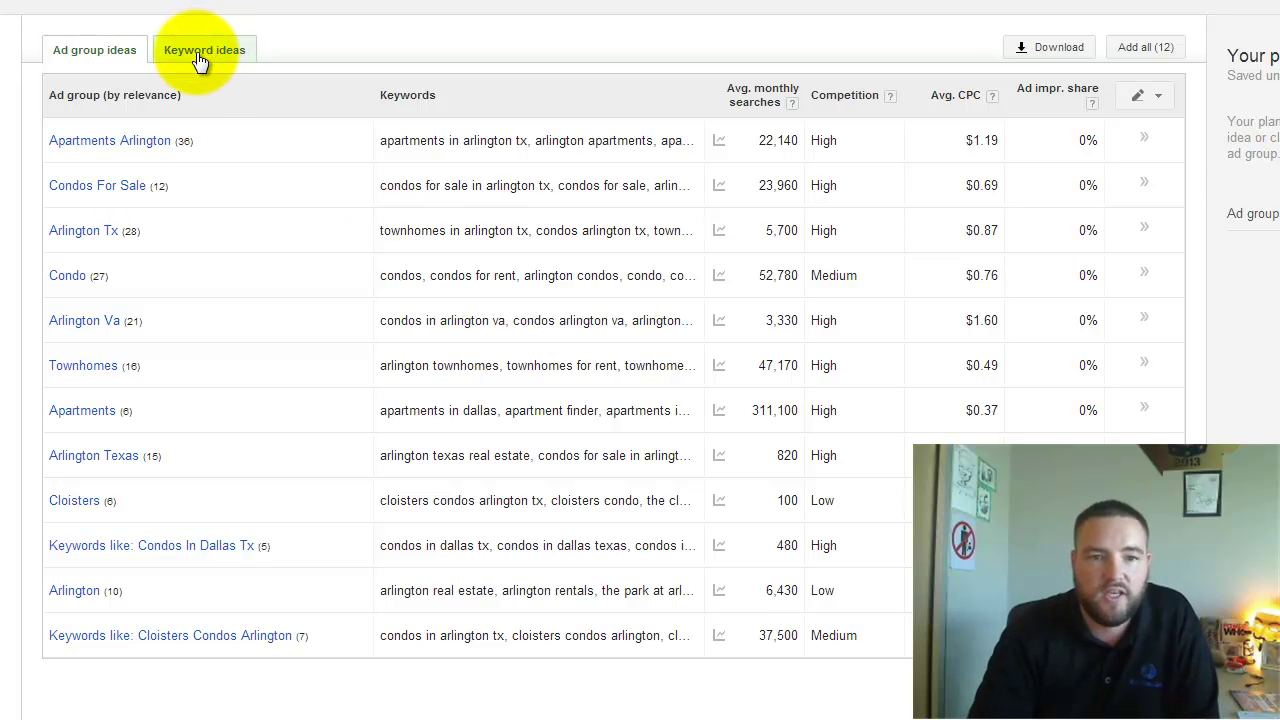
Switch from ad group ideas to keyword ideas and review the suggested keywords with their searches and competition.
{"action": "left_click", "coordinate": [199, 60]}
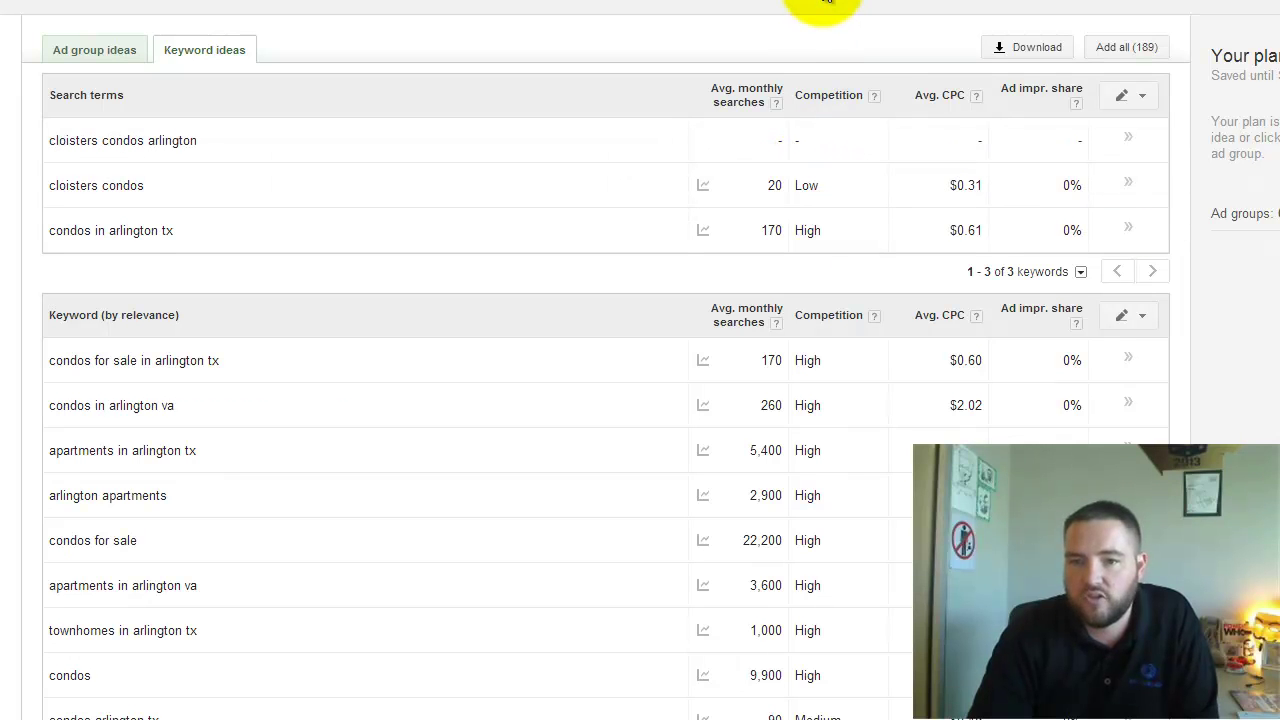
{"action": "left_click", "coordinate": [875, 97]}
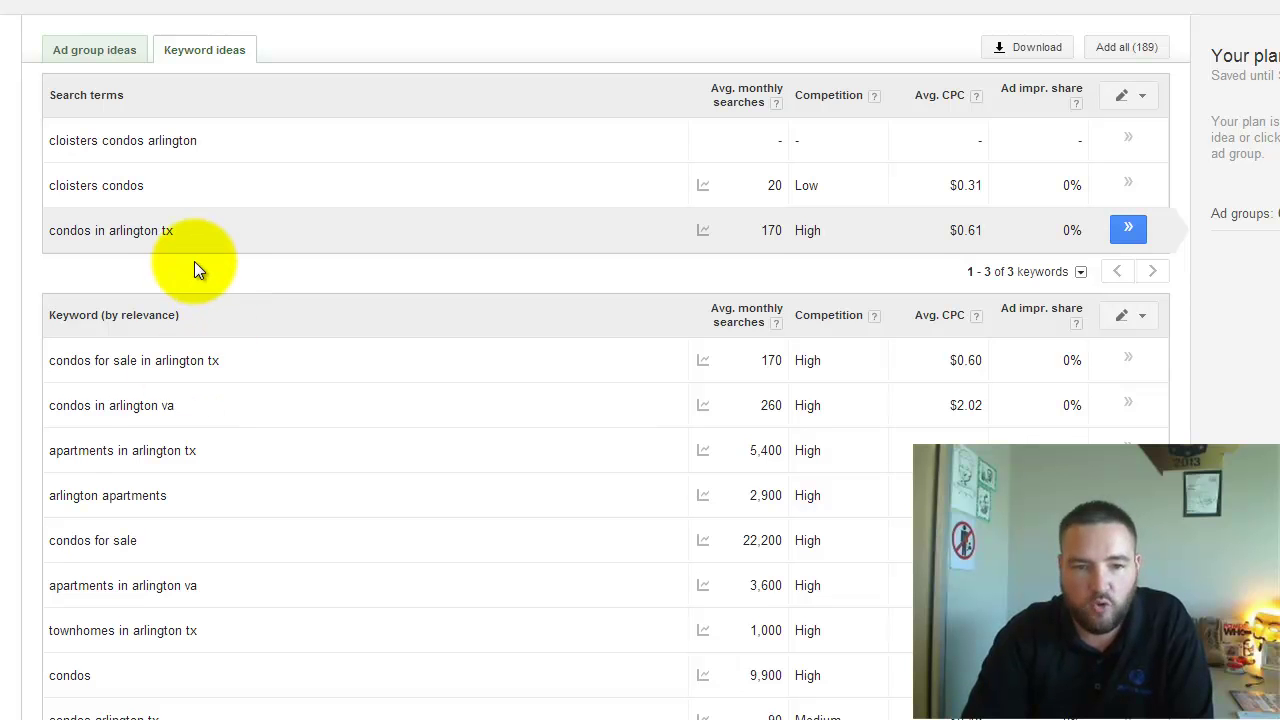
{"action": "scroll", "coordinate": [40, 475], "scroll_direction": "down", "scroll_amount": 1}
{"action": "scroll", "coordinate": [39, 473], "scroll_direction": "down", "scroll_amount": 1}
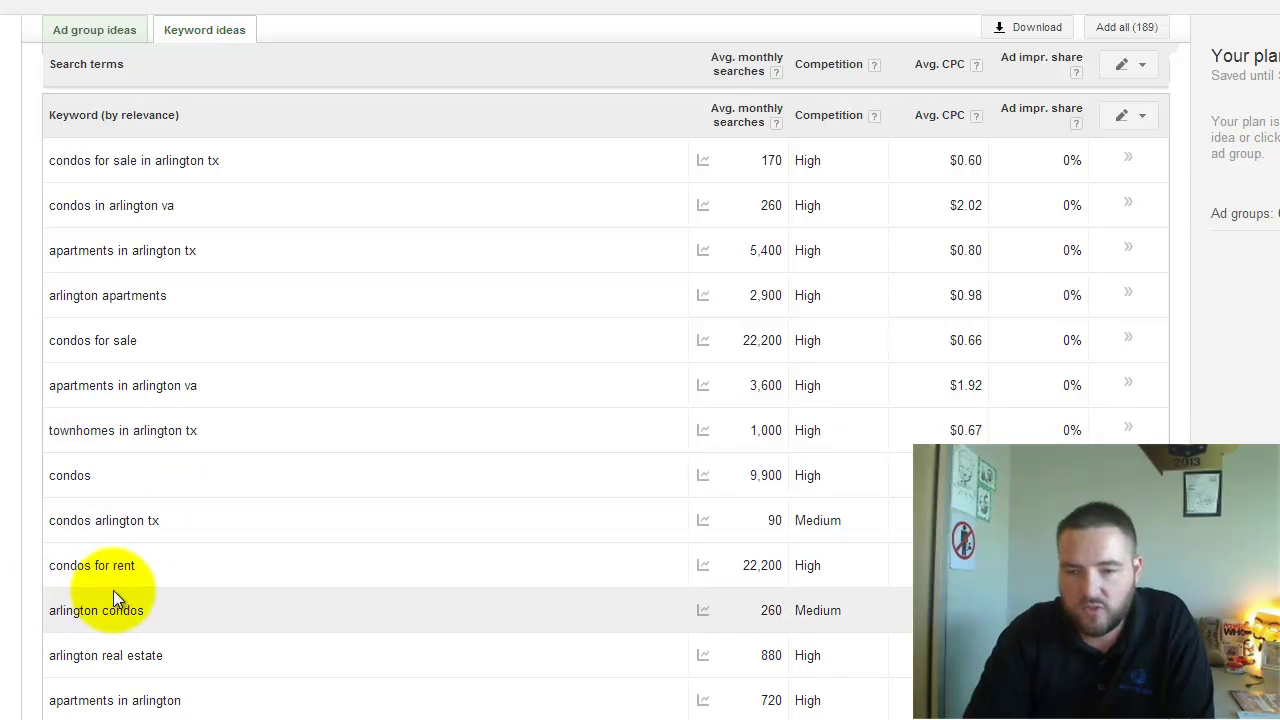
Sort the keyword ideas by competition from low to high and look through the low-competition and medium-competition terms.
{"action": "left_click", "coordinate": [838, 122]}
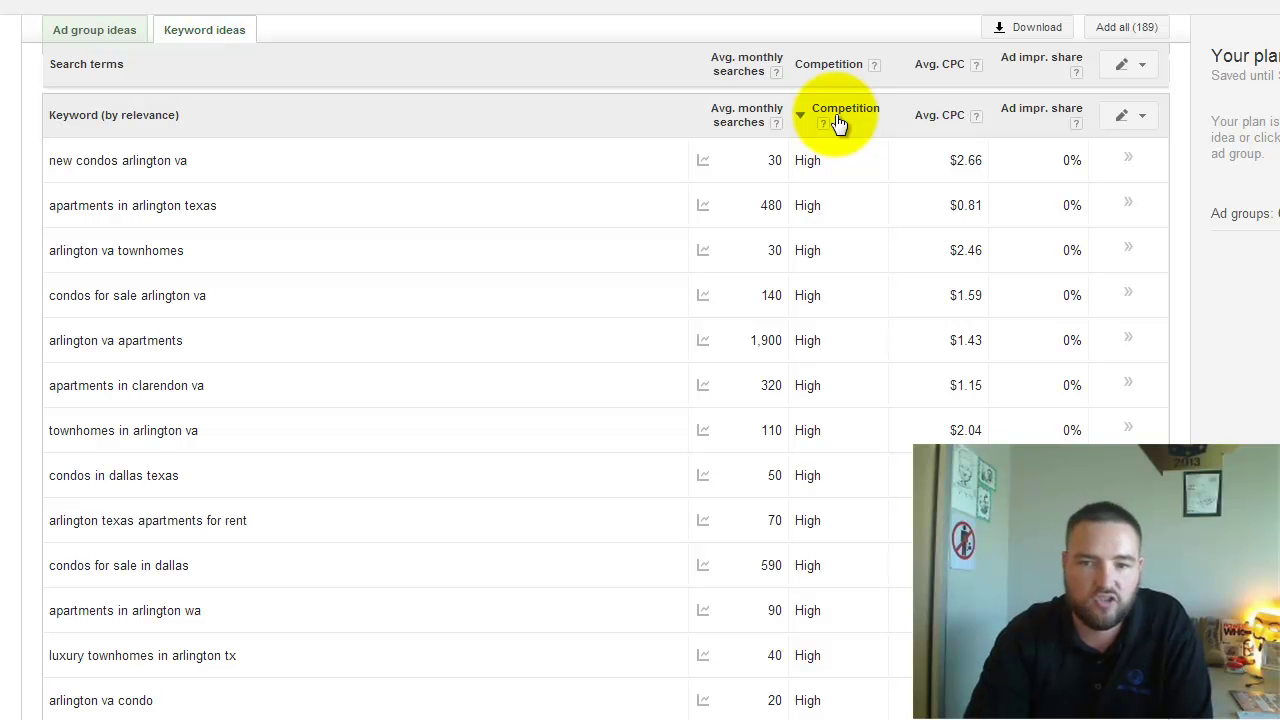
{"action": "left_click", "coordinate": [848, 118]}
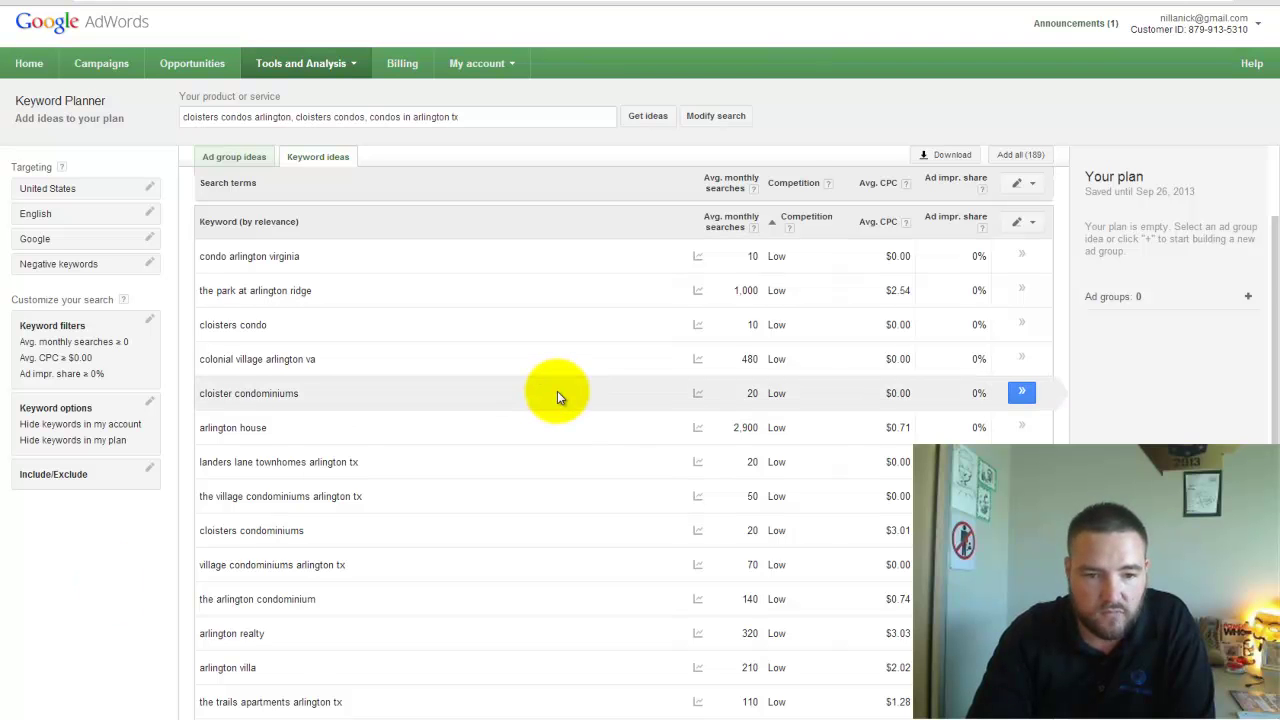
{"action": "scroll", "coordinate": [460, 440], "scroll_direction": "down", "scroll_amount": 1}
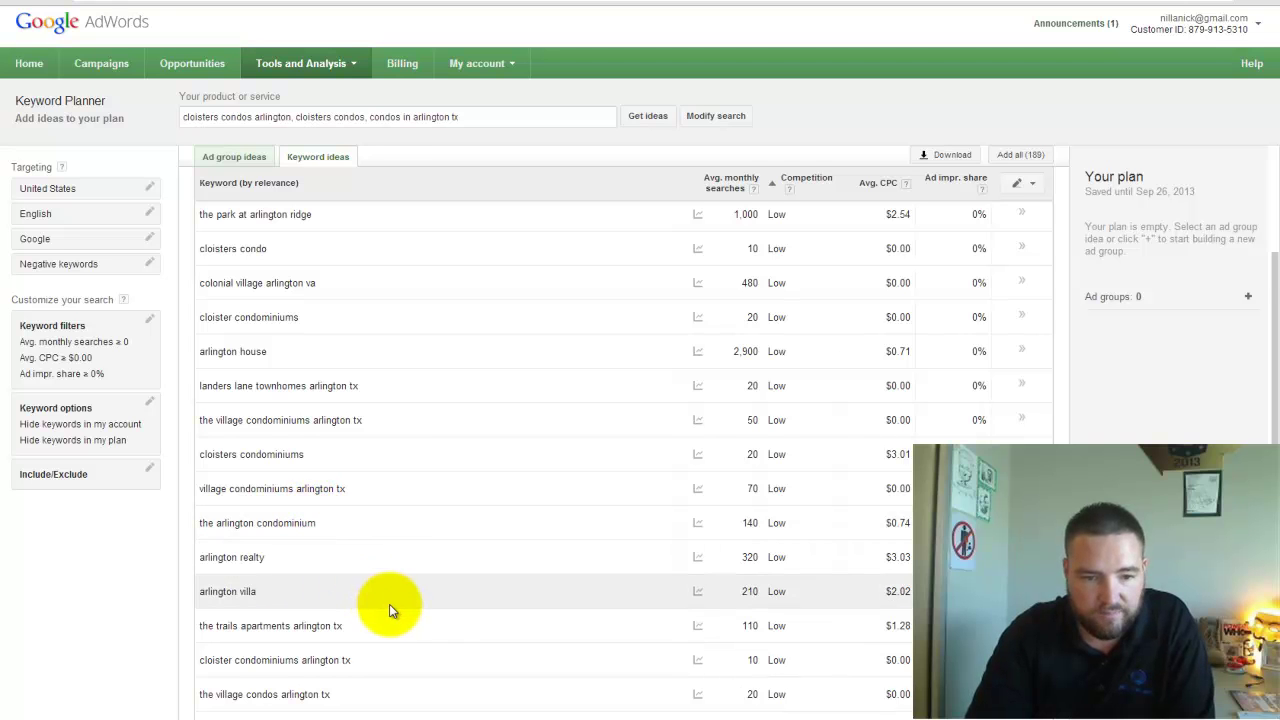
{"action": "scroll", "coordinate": [391, 604], "scroll_direction": "down", "scroll_amount": 1}
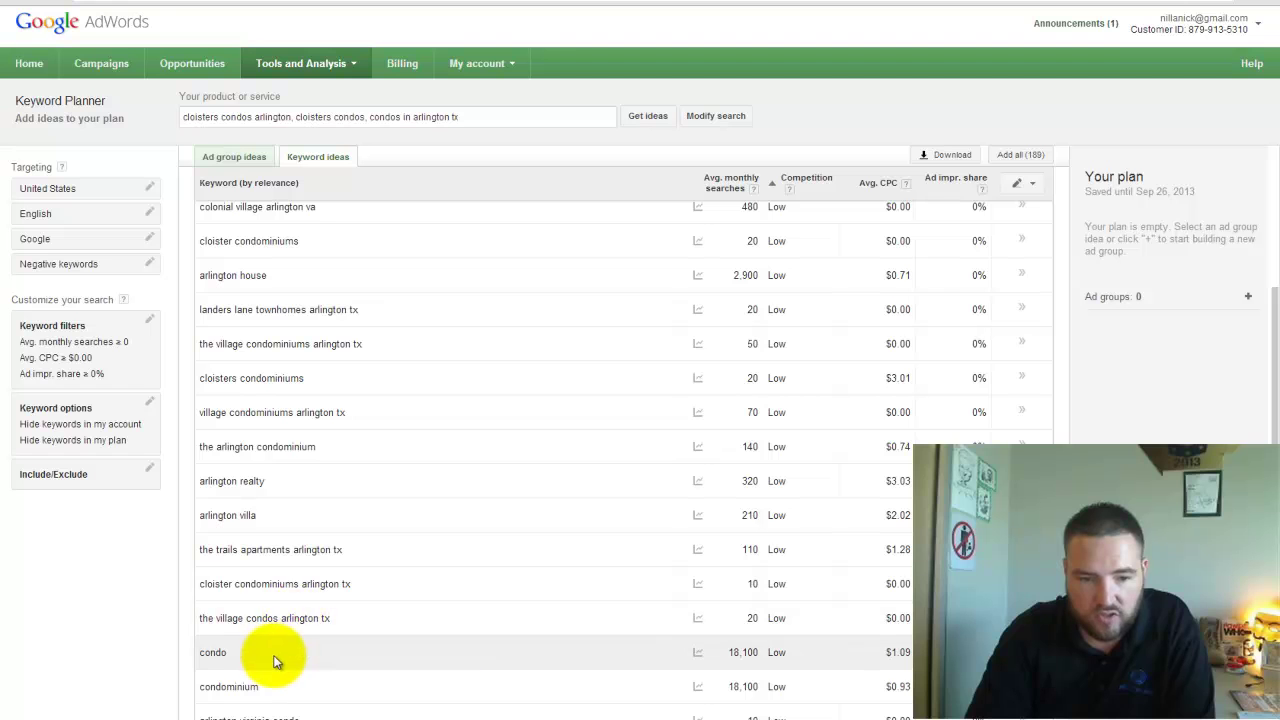
{"action": "scroll", "coordinate": [280, 645], "scroll_direction": "down", "scroll_amount": 5}
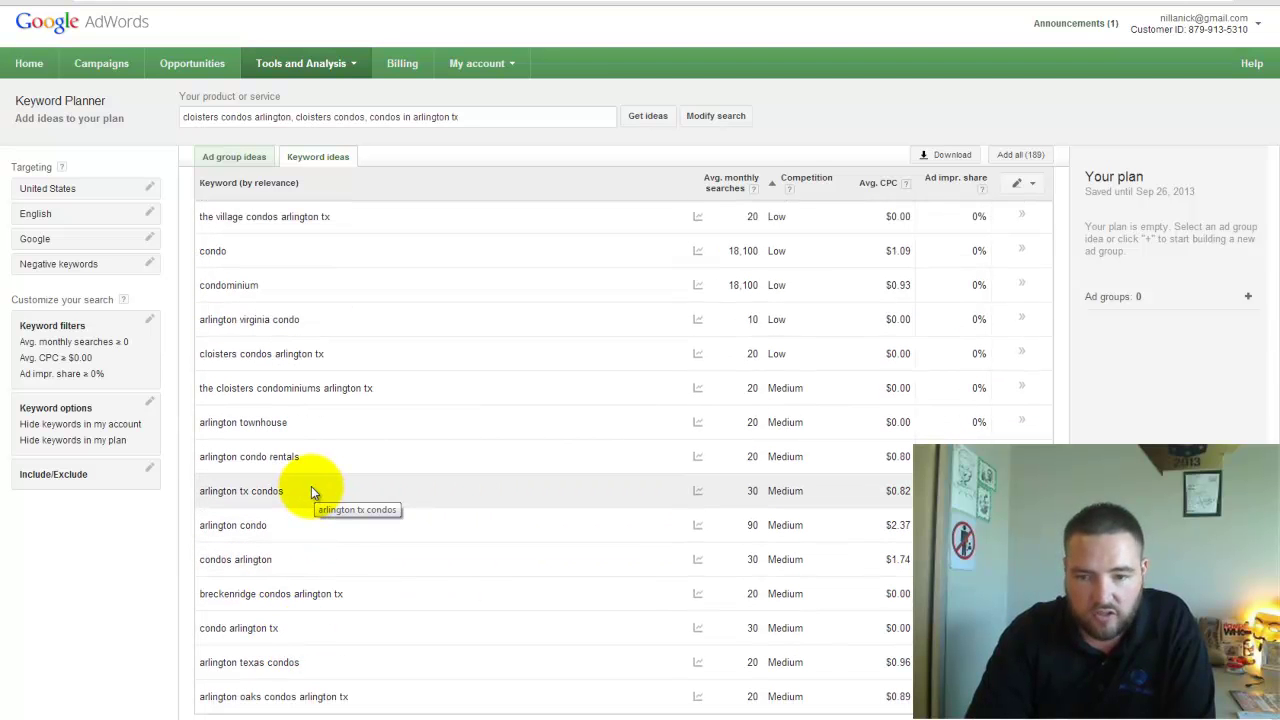
{"action": "scroll", "coordinate": [394, 525], "scroll_direction": "up", "scroll_amount": 4}
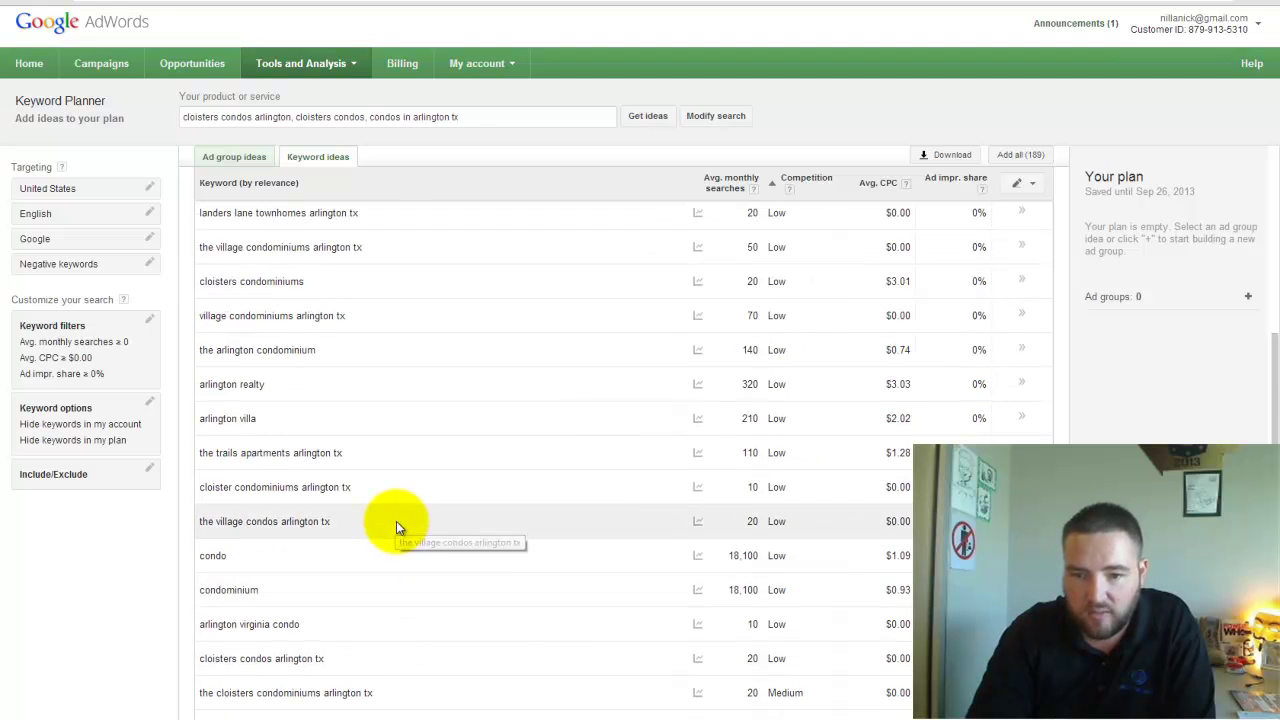
{"action": "scroll", "coordinate": [631, 589], "scroll_direction": "up", "scroll_amount": 4}
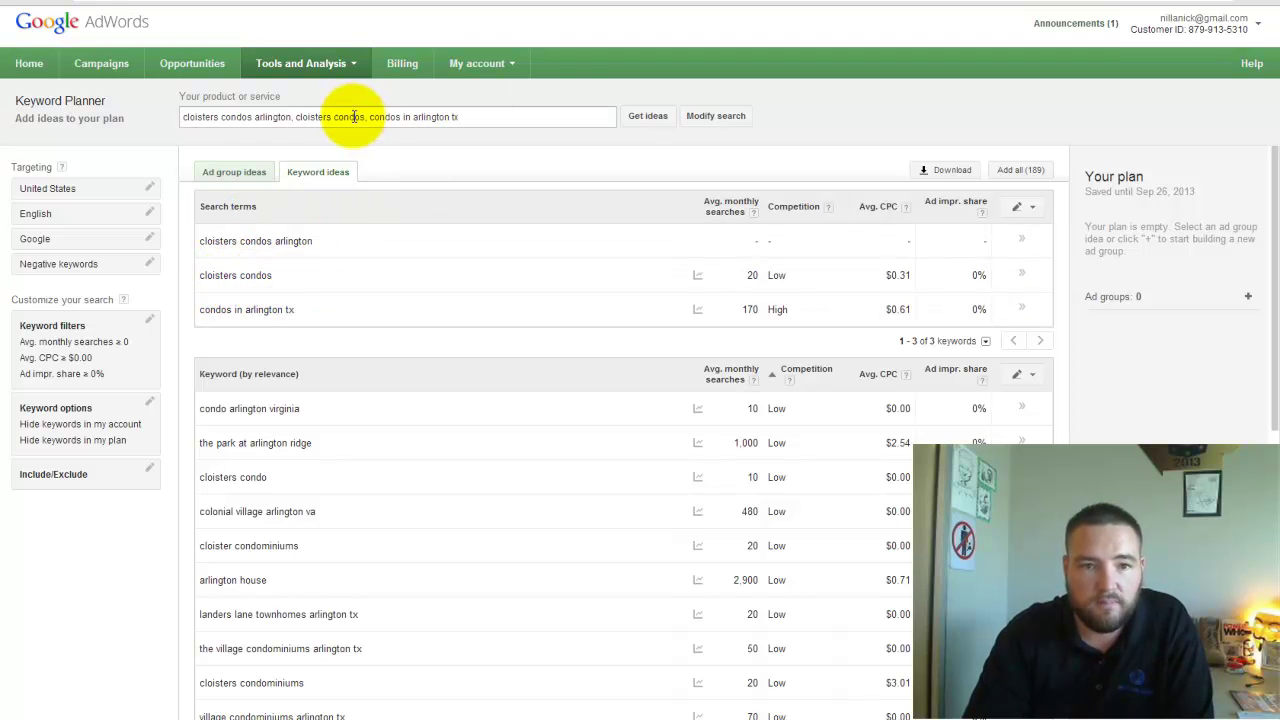
Change the first search term to "cloisters condos arlington tx" and get updated ideas.
{"action": "left_click", "coordinate": [256, 119]}
{"action": "type", "text": "tx"}
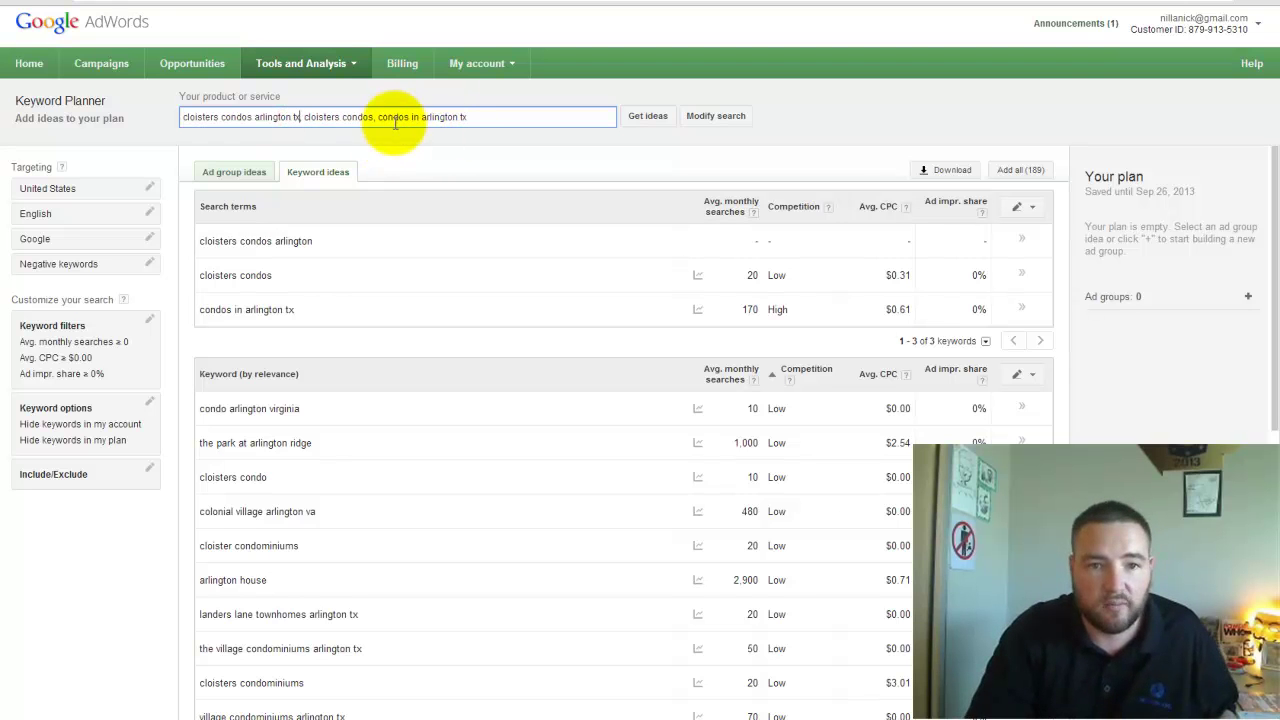
{"action": "left_click", "coordinate": [648, 116]}
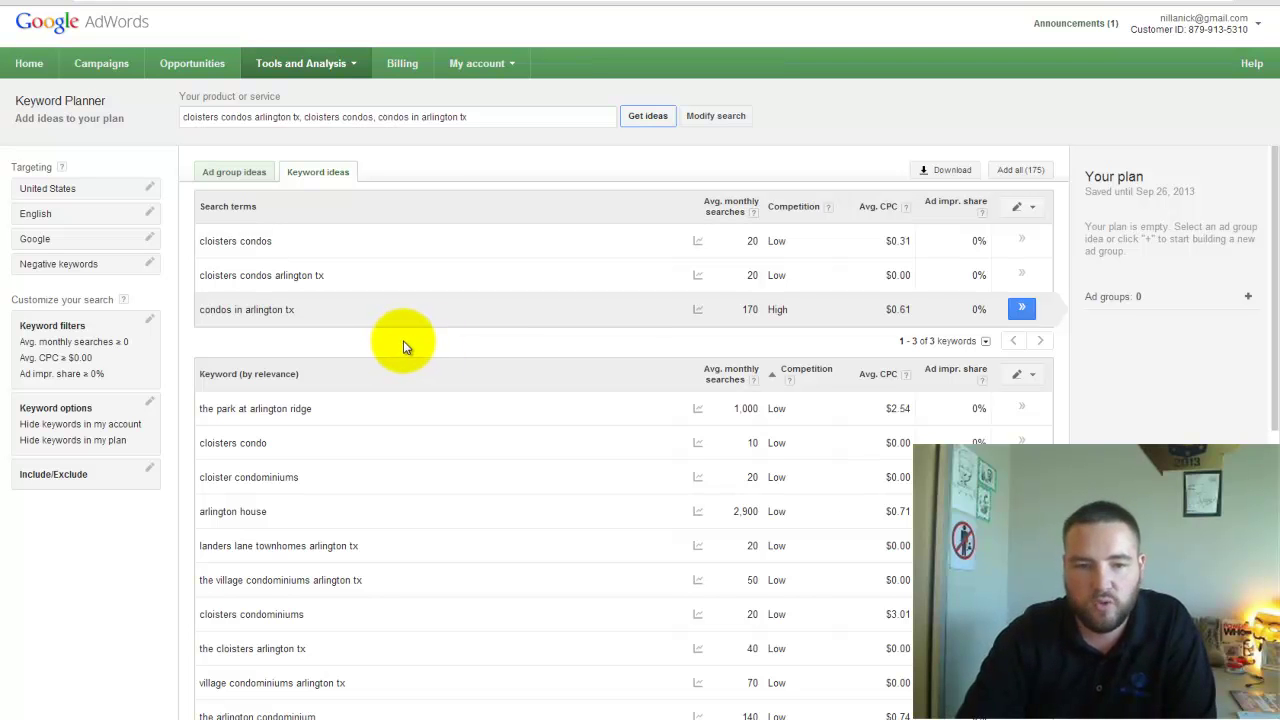
Review the updated keyword ideas, including the following page of results, for relevant condo terms and their search volumes.
{"action": "scroll", "coordinate": [420, 462], "scroll_direction": "down", "scroll_amount": 3}
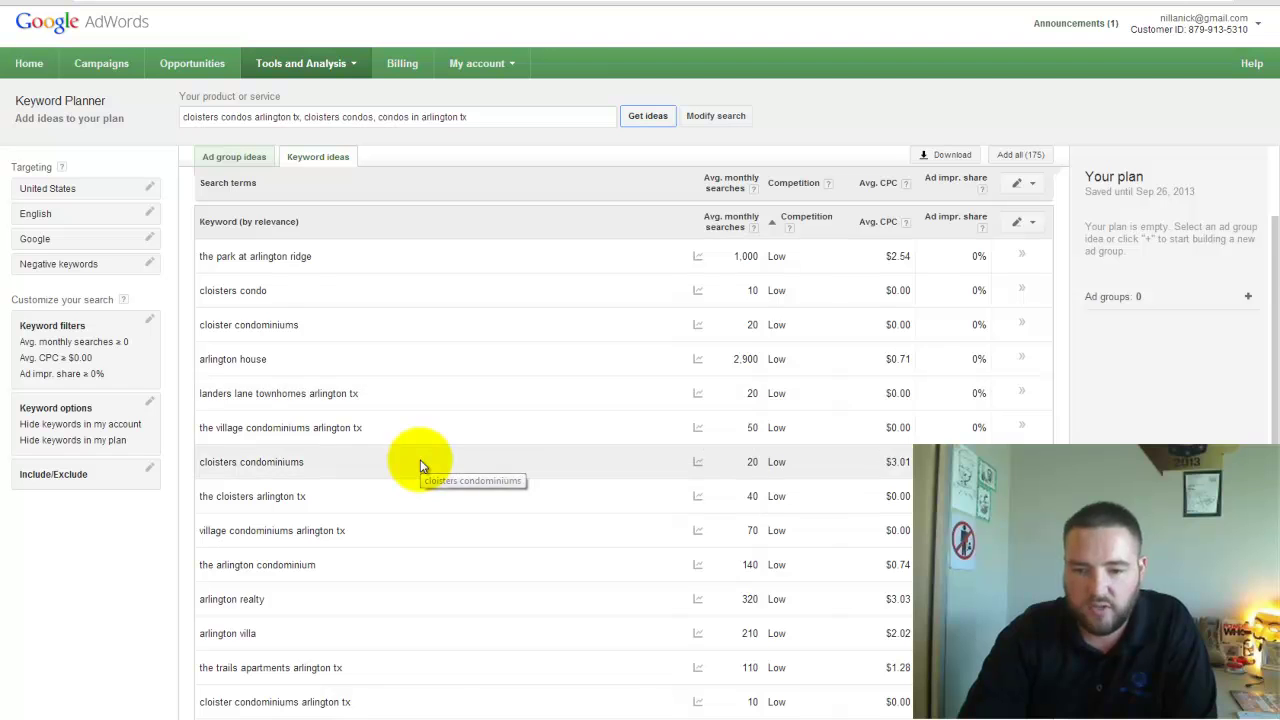
{"action": "scroll", "coordinate": [420, 462], "scroll_direction": "down", "scroll_amount": 10}
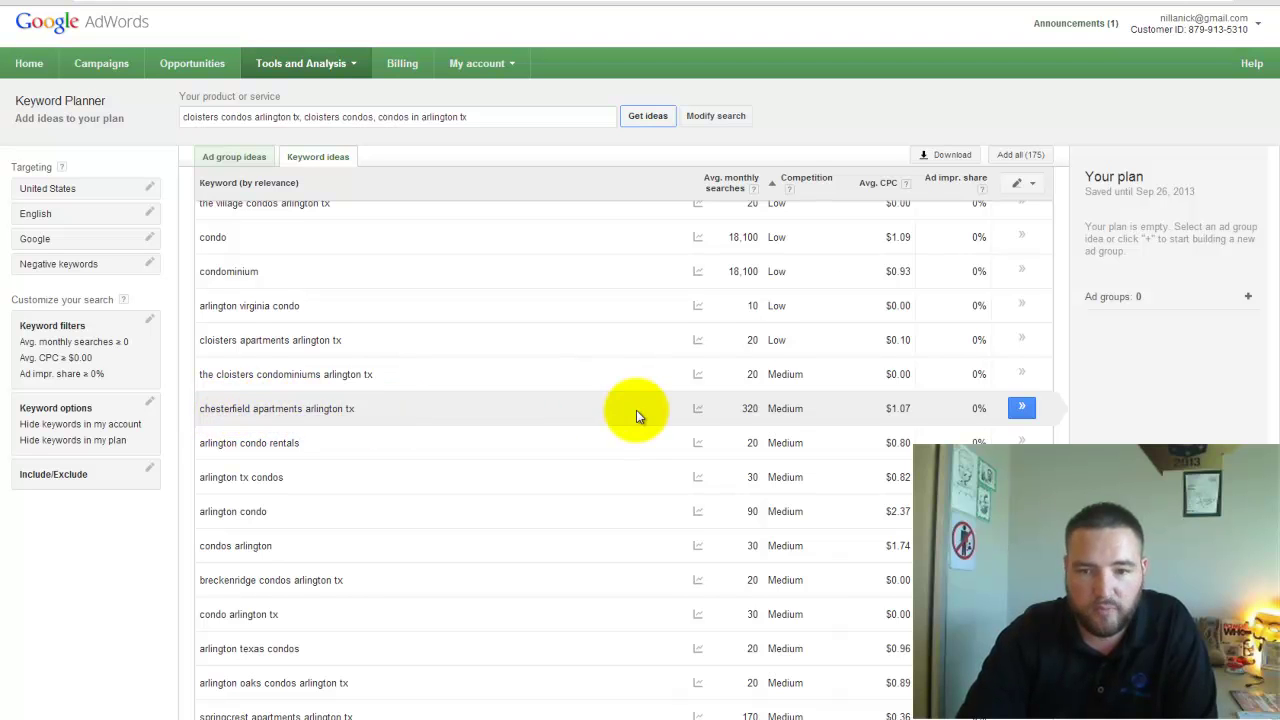
{"action": "scroll", "coordinate": [421, 548], "scroll_direction": "down", "scroll_amount": 1}
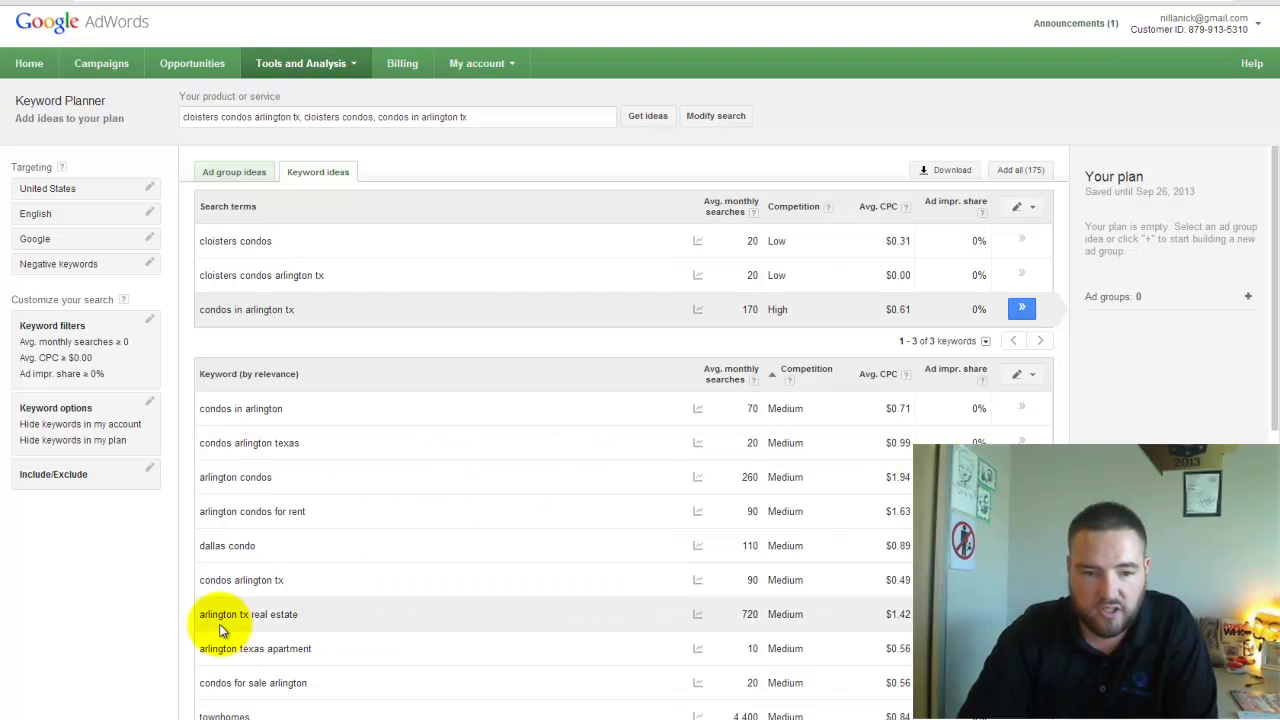
{"action": "scroll", "coordinate": [578, 594], "scroll_direction": "down", "scroll_amount": 3}
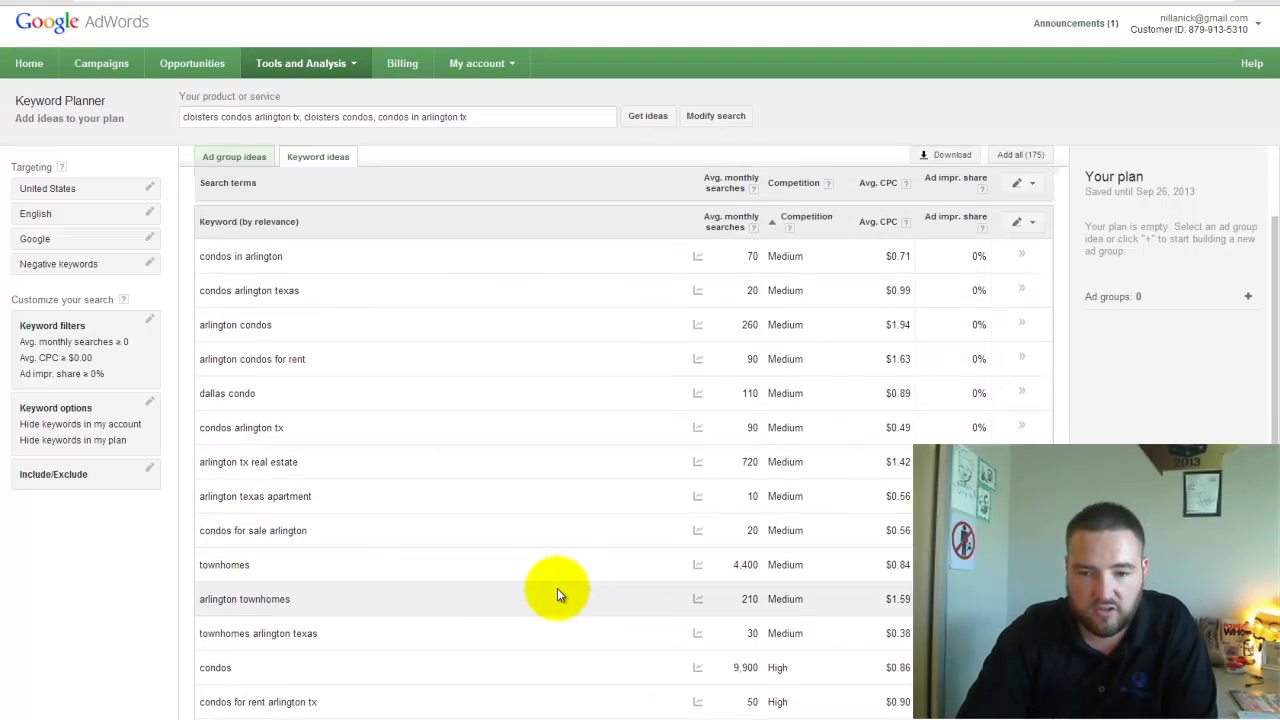
{"action": "scroll", "coordinate": [393, 644], "scroll_direction": "down", "scroll_amount": 2}
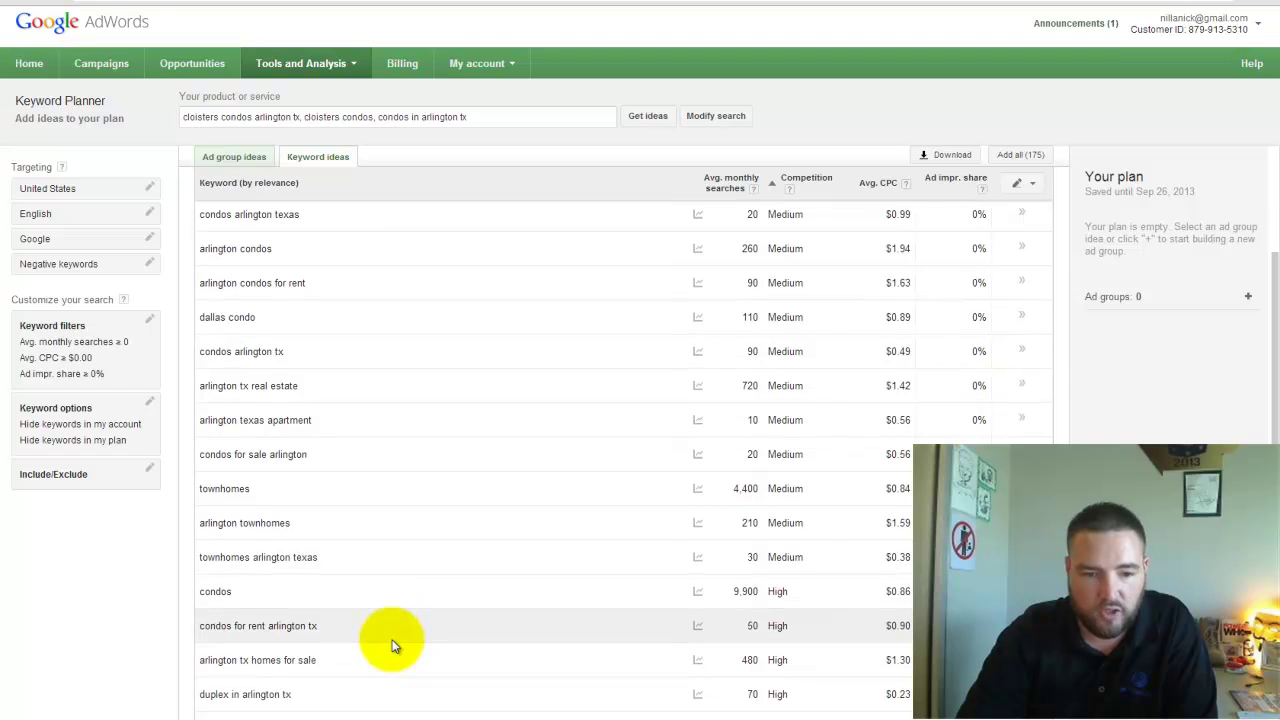
{"action": "scroll", "coordinate": [393, 645], "scroll_direction": "up", "scroll_amount": 4}
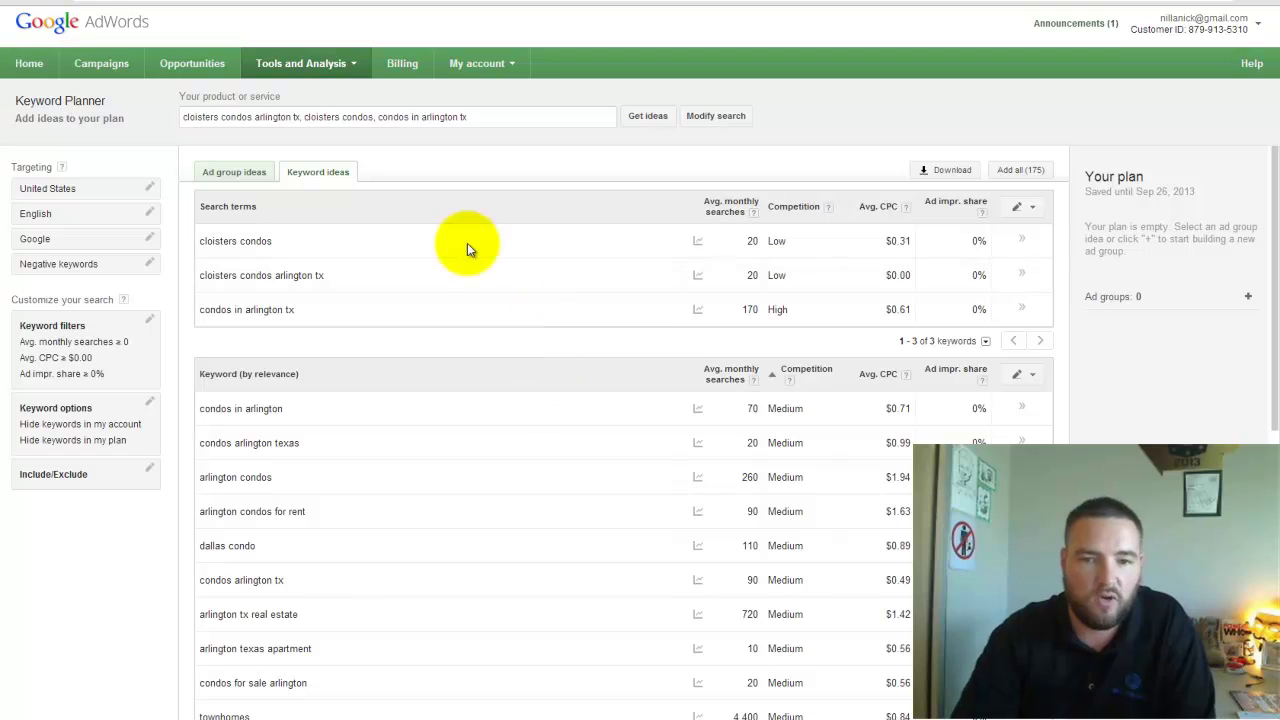
Change the first search term to "cloisters condos in arlington tx" and copy that phrase.
{"action": "left_click", "coordinate": [255, 117]}
{"action": "type", "text": "in"}
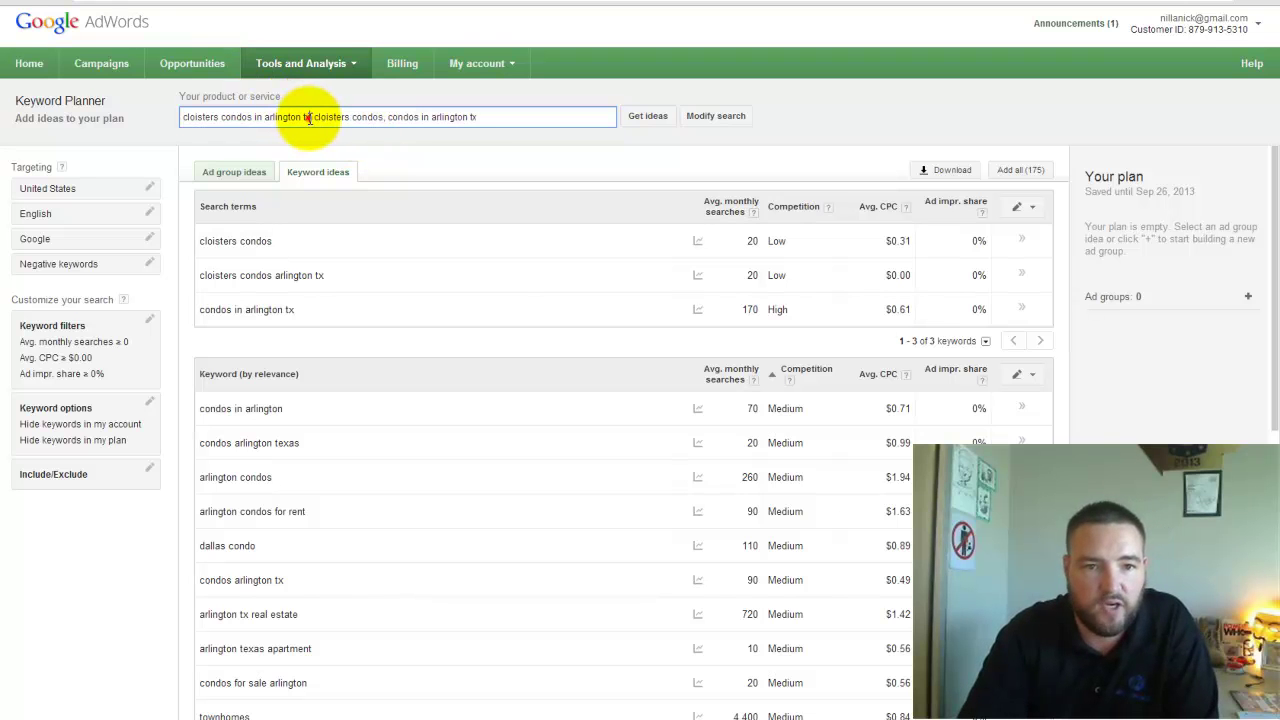
{"action": "left_click_drag", "start_coordinate": [309, 117], "coordinate": [157, 117]}
{"action": "right_click", "coordinate": [206, 120]}
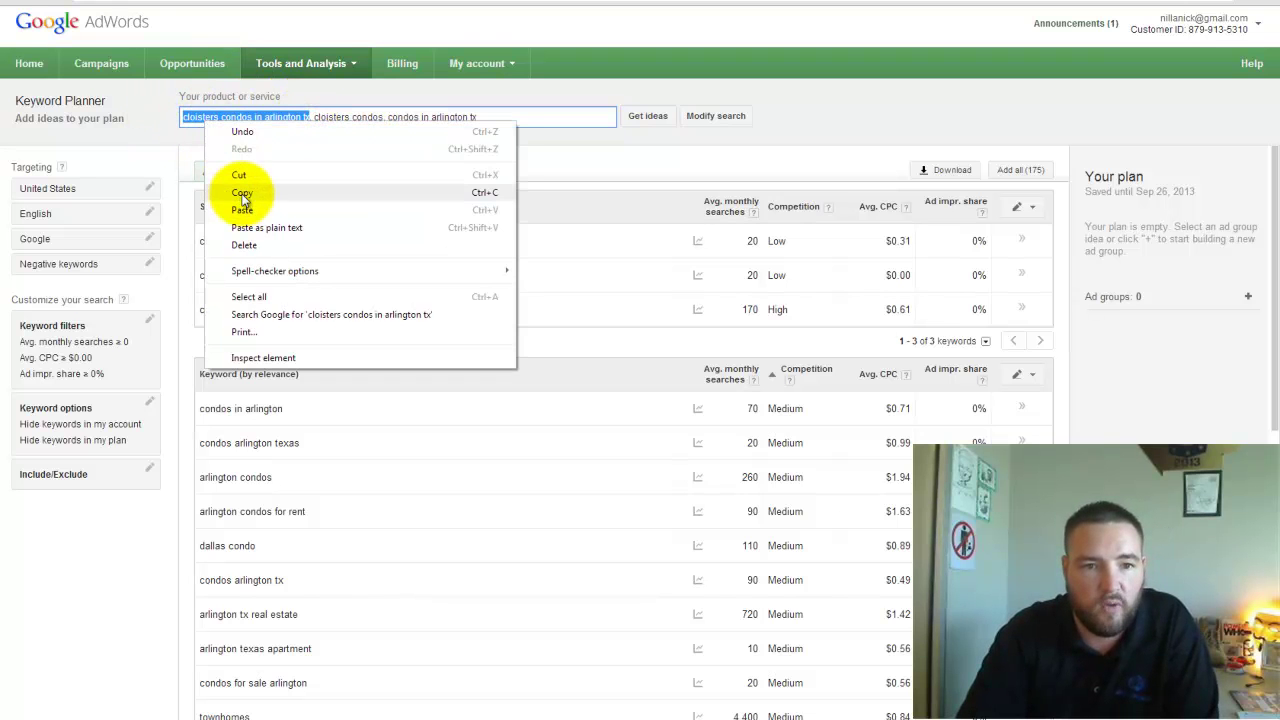
{"action": "left_click", "coordinate": [242, 194]}
{"action": "left_click", "coordinate": [537, 120]}
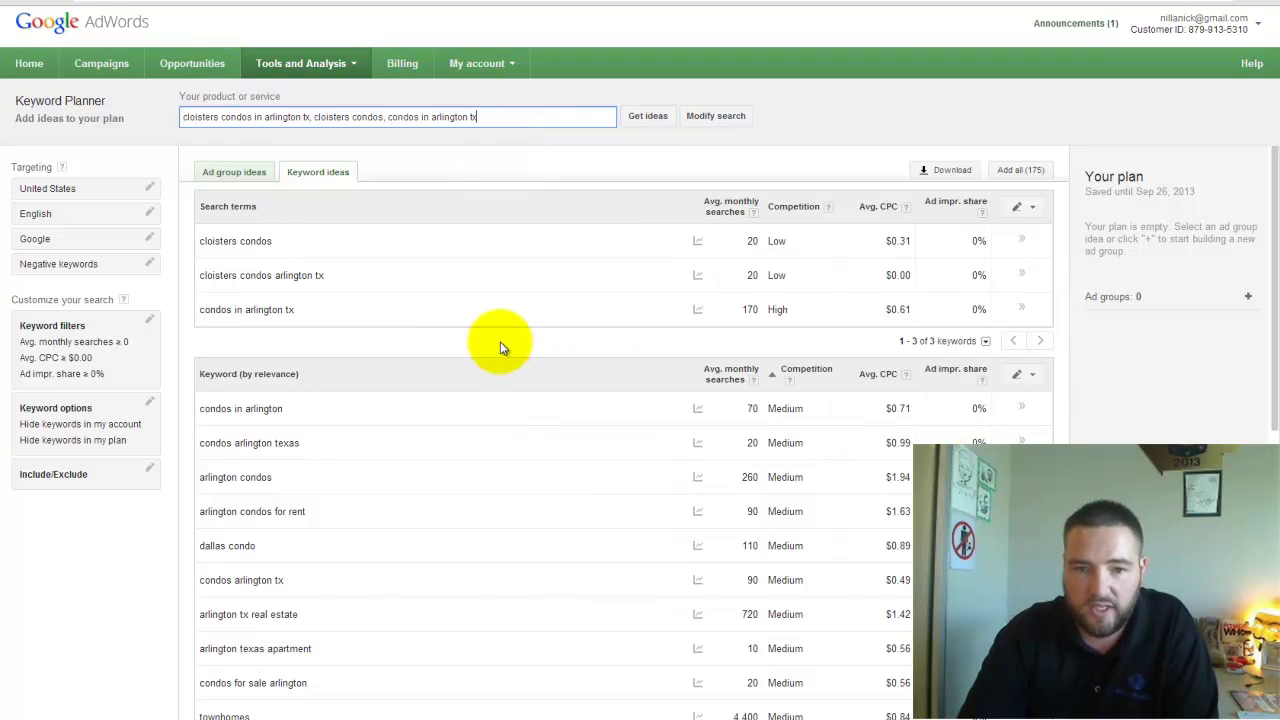
Get updated ideas for the revised search terms and add "cloisters condos in arlington tx" to the plan.
{"action": "left_click", "coordinate": [200, 338]}
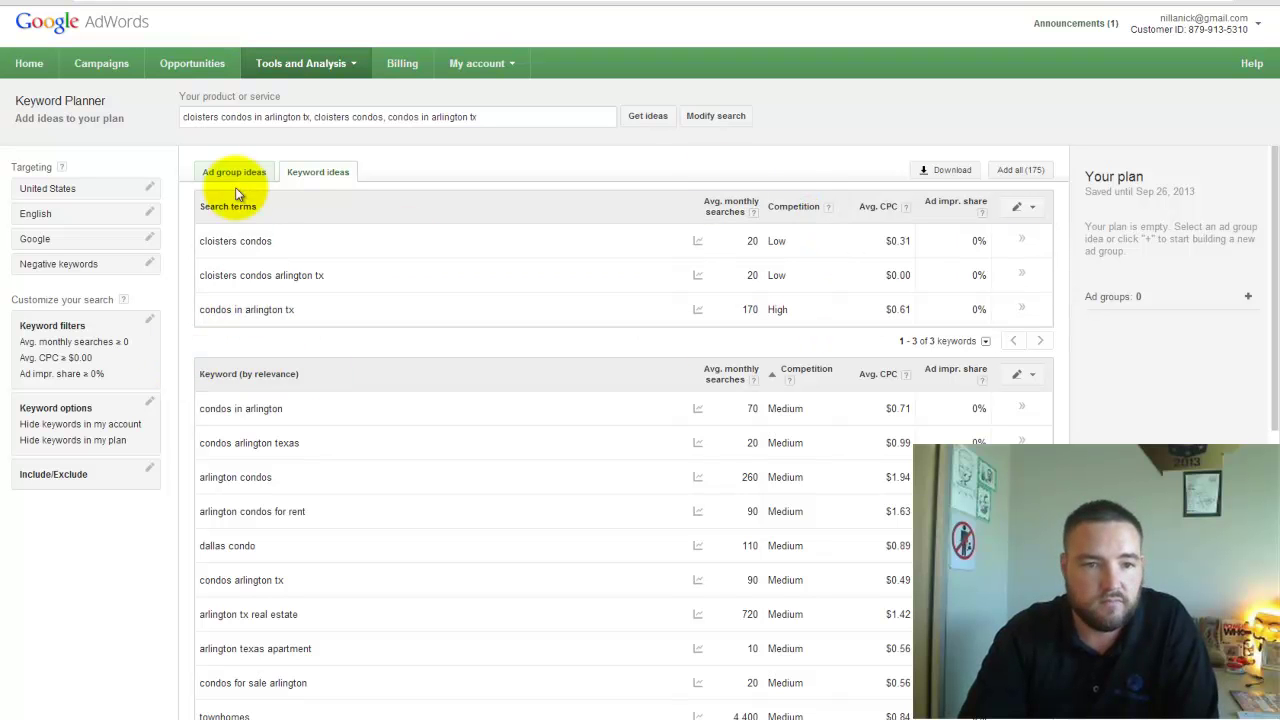
{"action": "left_click", "coordinate": [648, 116]}
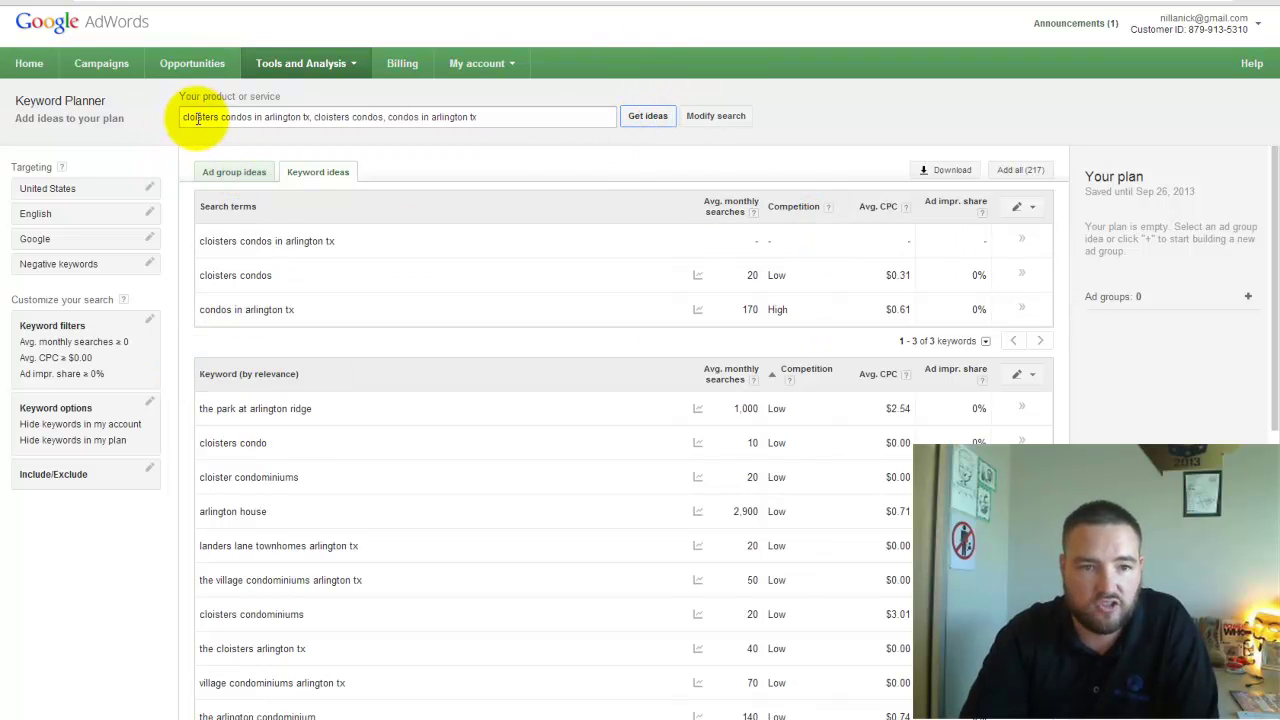
{"action": "left_click", "coordinate": [320, 176]}
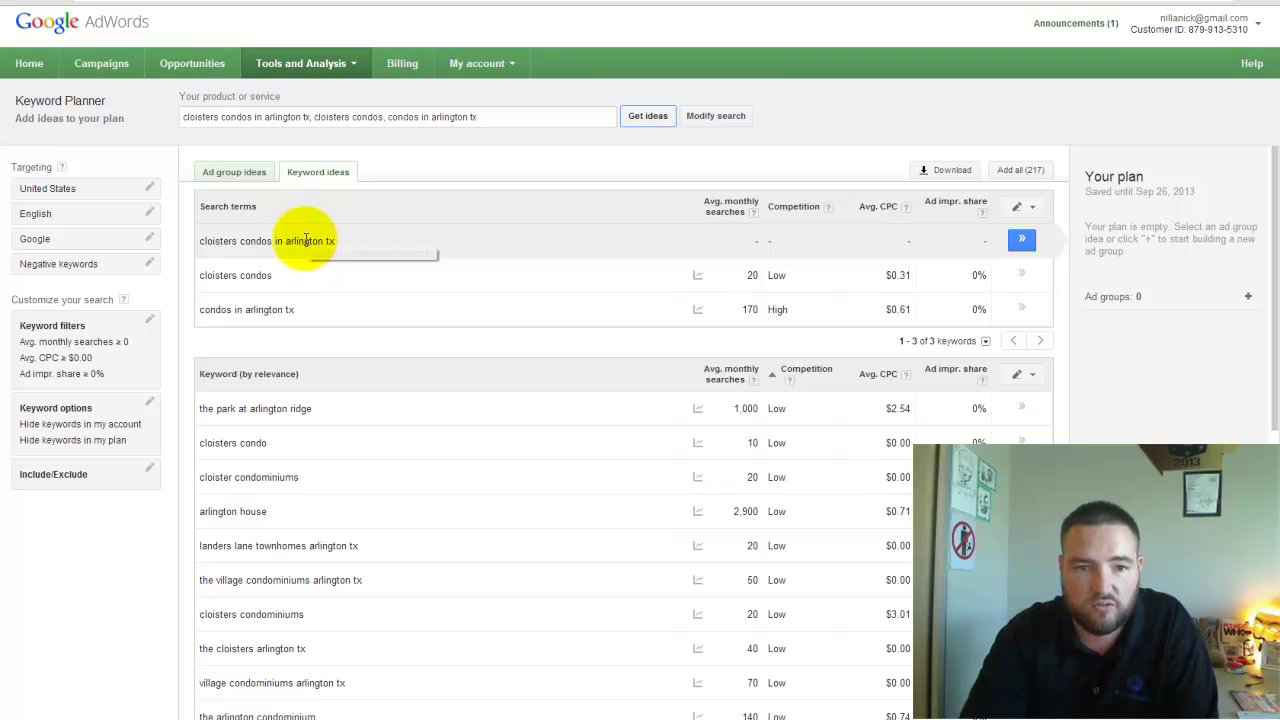
{"action": "left_click", "coordinate": [1021, 240]}
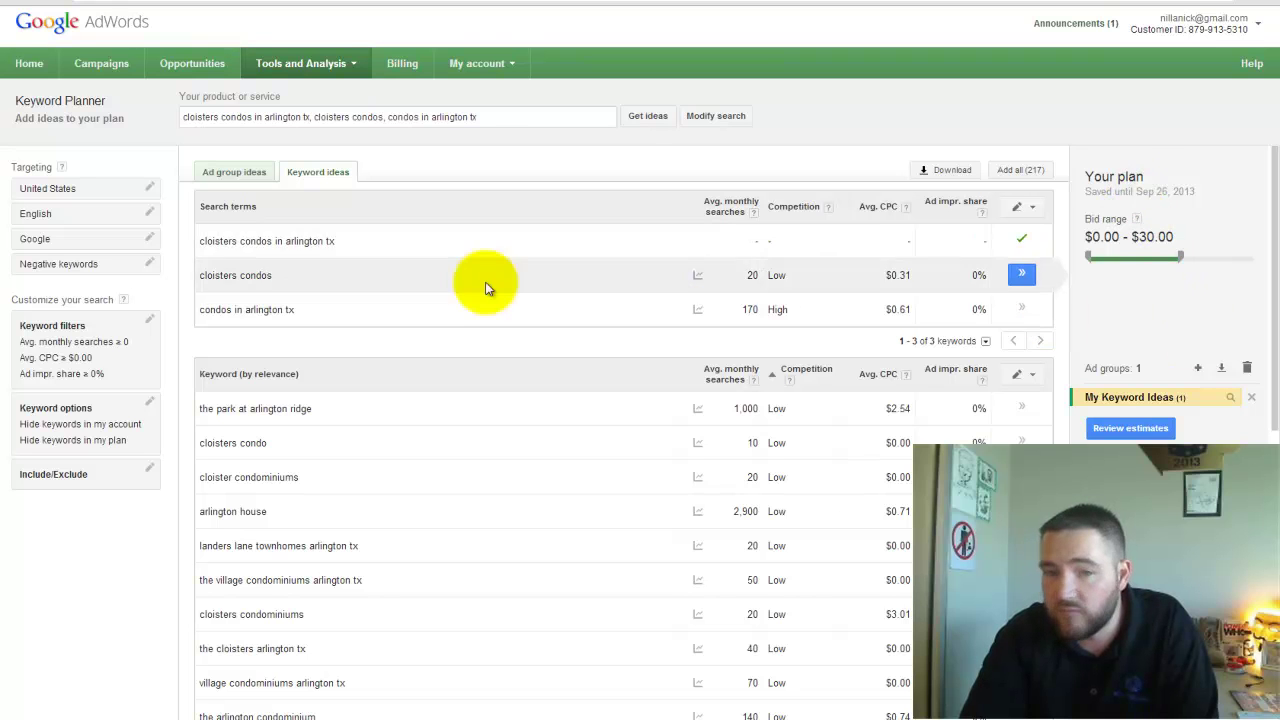
Search Google for the keyword "cloisters condos in arlington tx" from the search terms list and check how many results compete for it.
{"action": "left_click", "coordinate": [337, 241]}
{"action": "left_click_drag", "start_coordinate": [337, 241], "coordinate": [203, 241]}
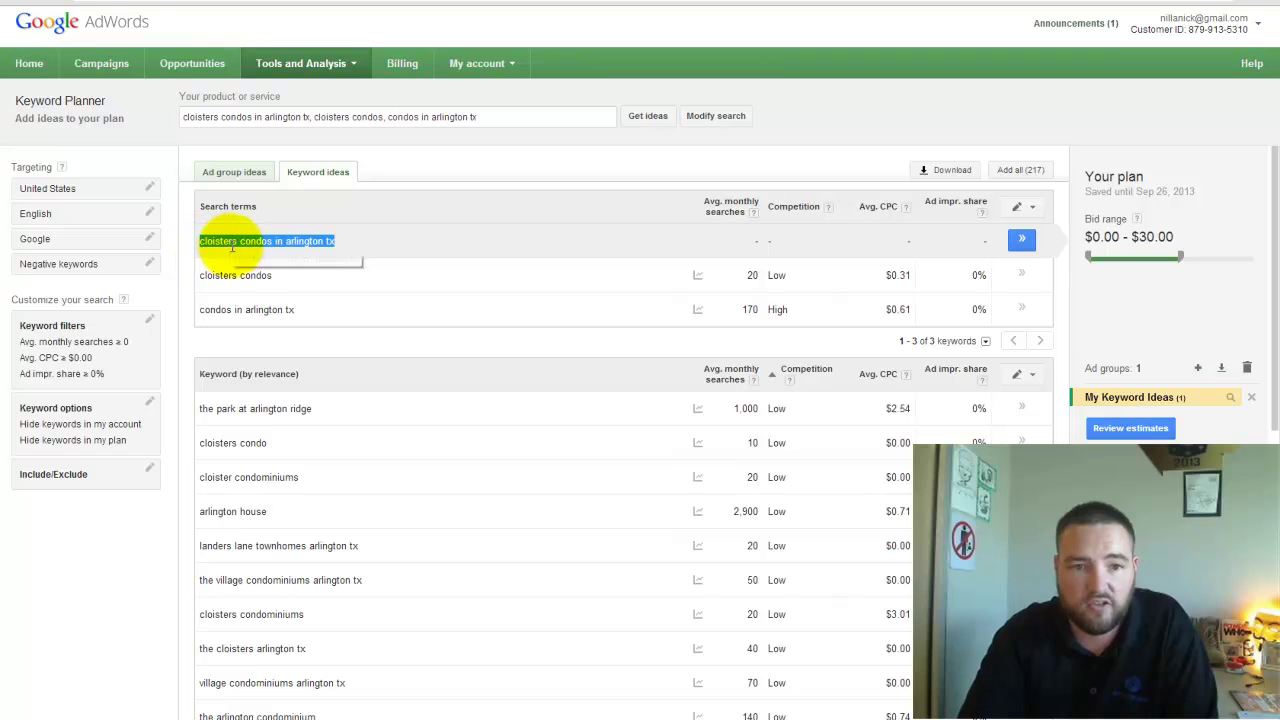
{"action": "right_click", "coordinate": [306, 242]}
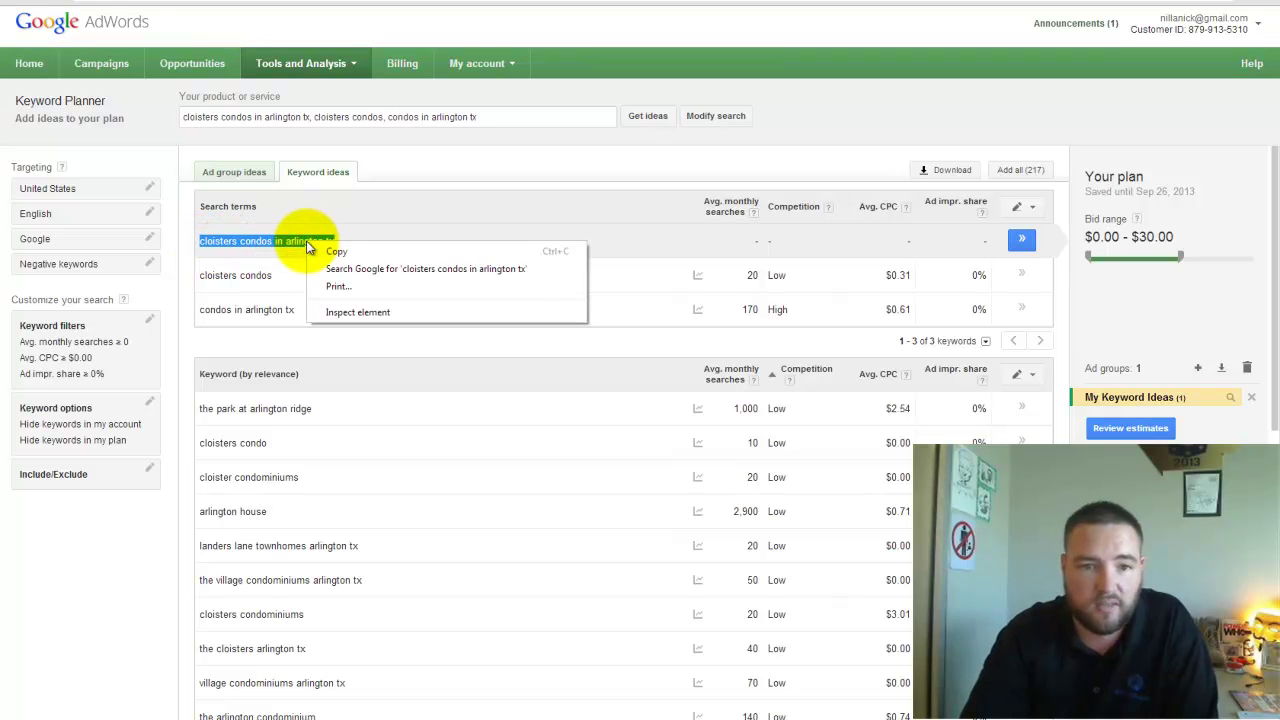
{"action": "left_click", "coordinate": [391, 271]}
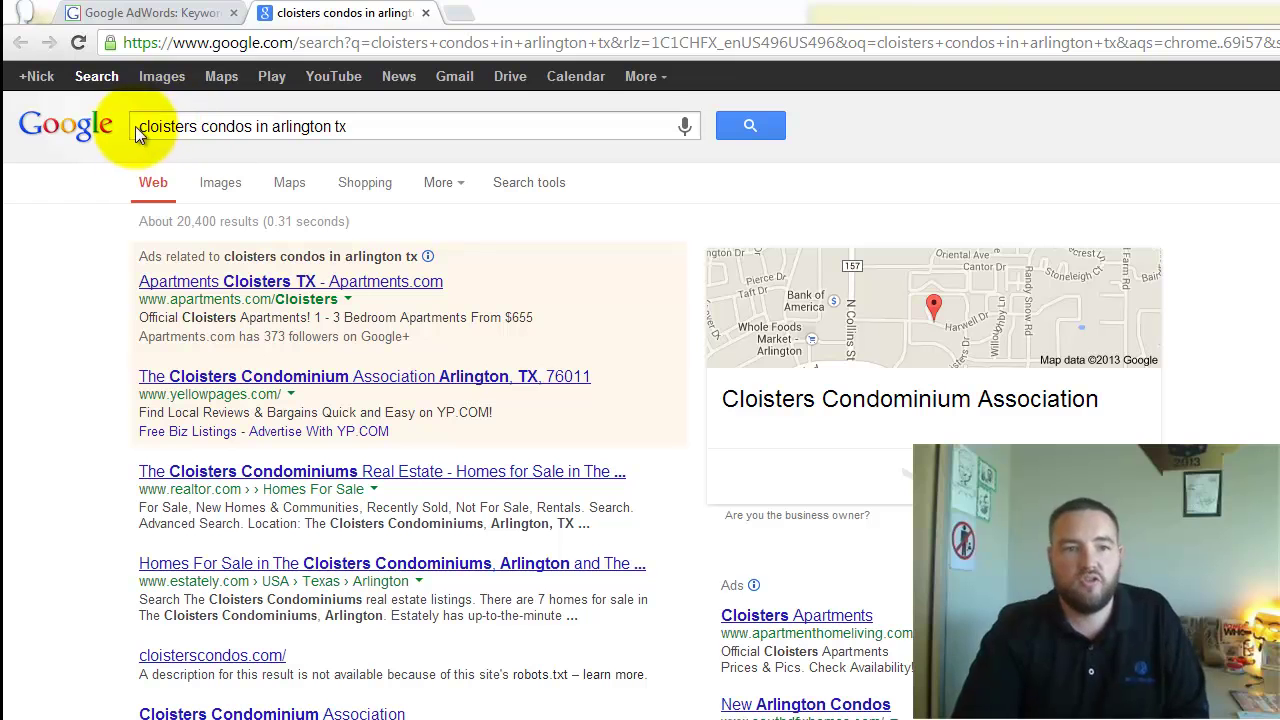
{"action": "double_click", "coordinate": [190, 221]}
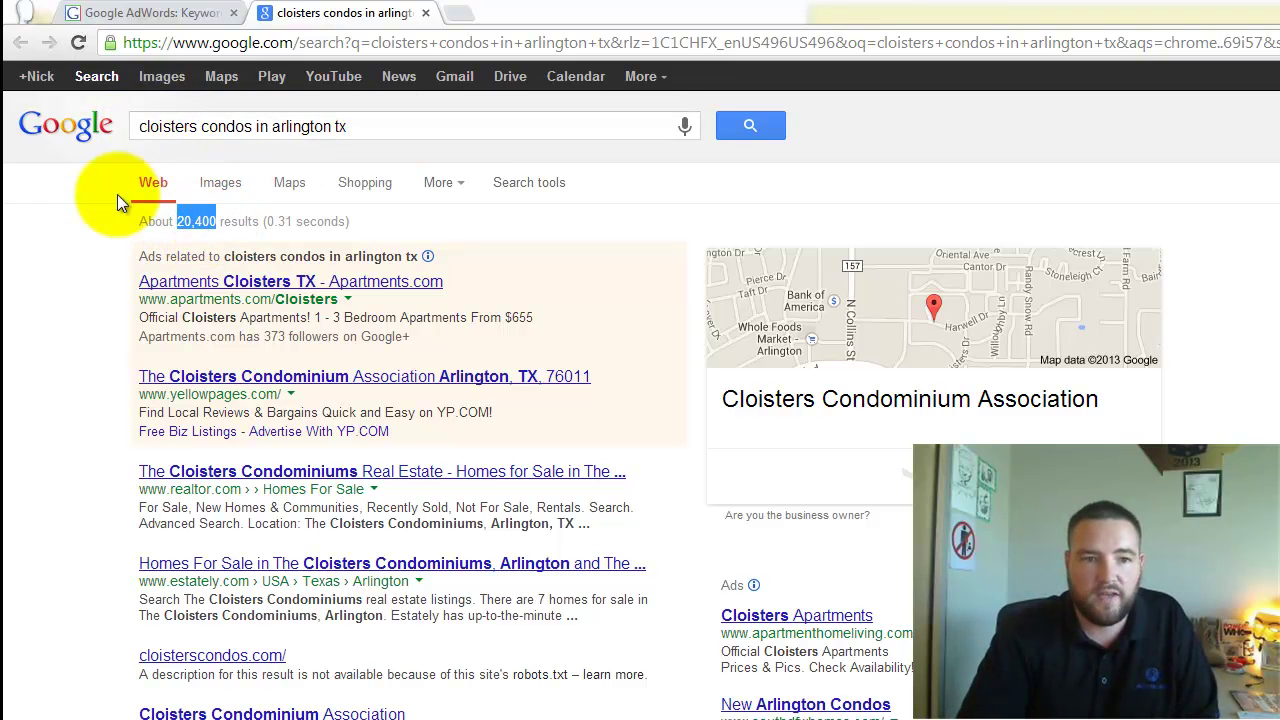
Enclose the Google query in quotation marks and rerun it as the exact phrase "cloisters condos in arlington tx".
{"action": "left_click", "coordinate": [143, 127]}
{"action": "type", "text": "\""}
{"action": "left_click", "coordinate": [395, 120]}
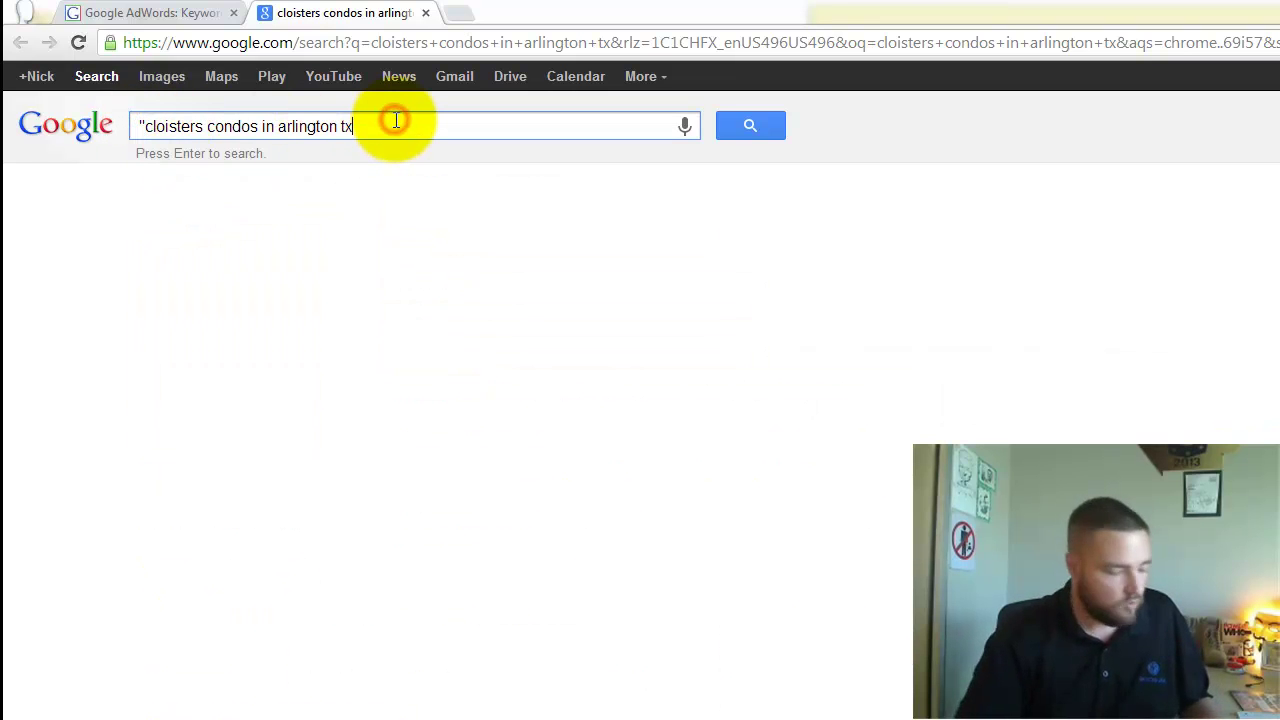
{"action": "key", "text": "Return"}
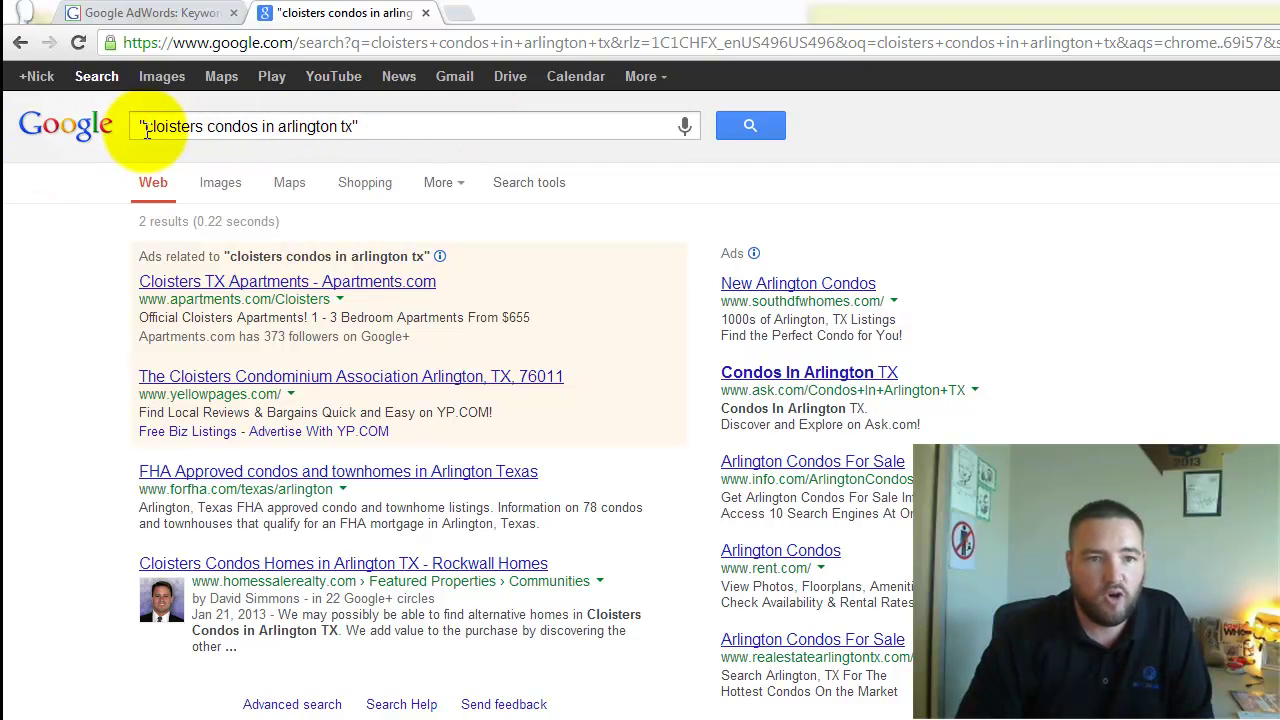
Copy the phrase cloisters condos in arlington tx from inside the quotation marks of the Google query.
{"action": "left_click_drag", "start_coordinate": [352, 126], "coordinate": [146, 127]}
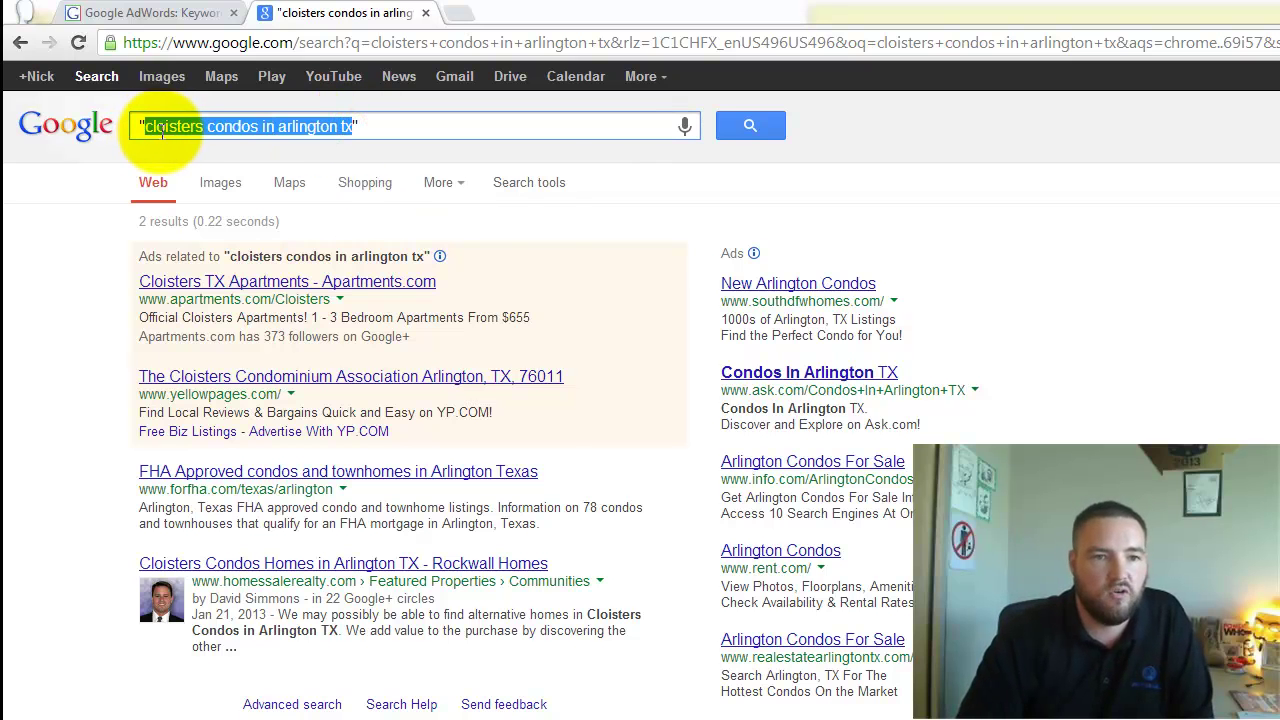
{"action": "right_click", "coordinate": [162, 131]}
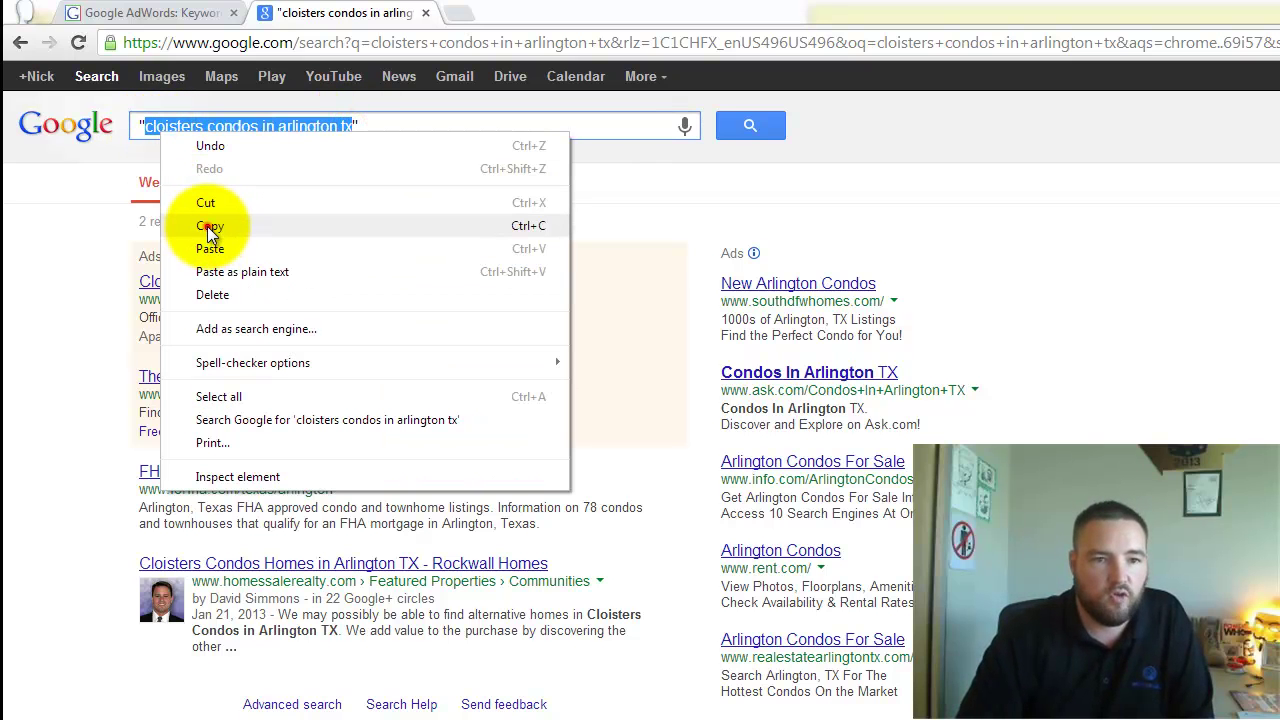
{"action": "left_click", "coordinate": [207, 228]}
{"action": "left_click", "coordinate": [388, 125]}
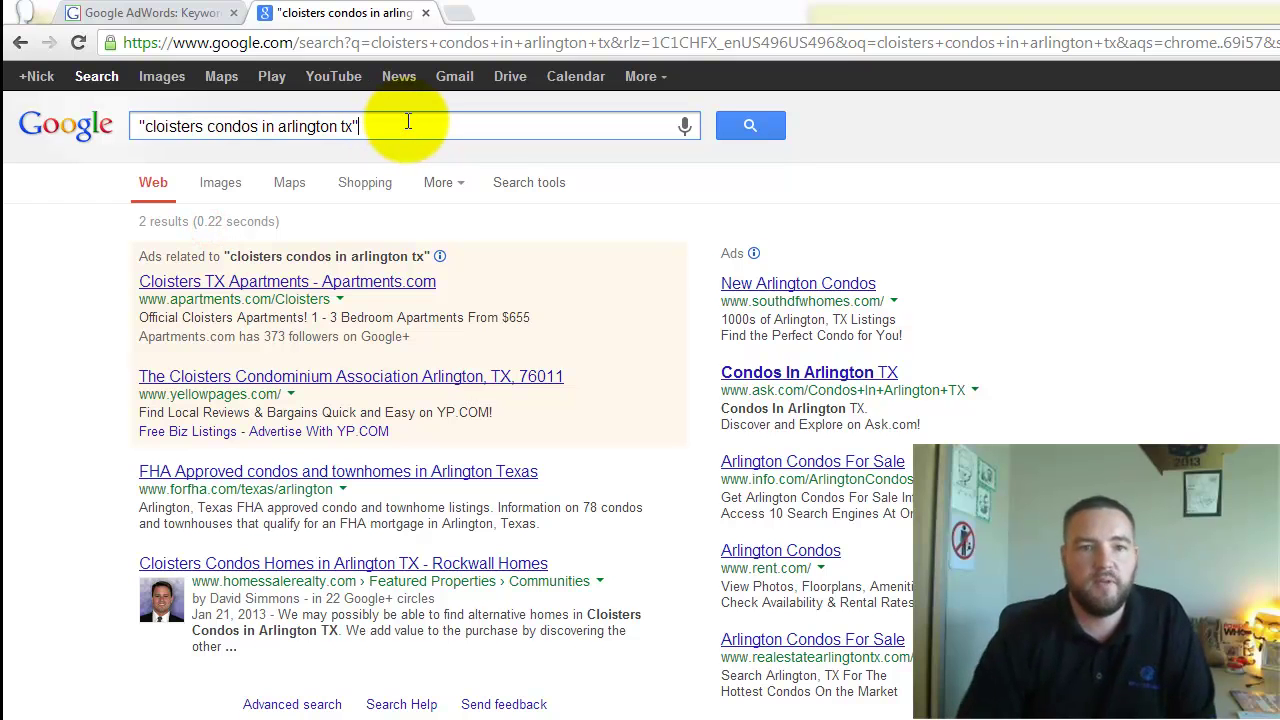